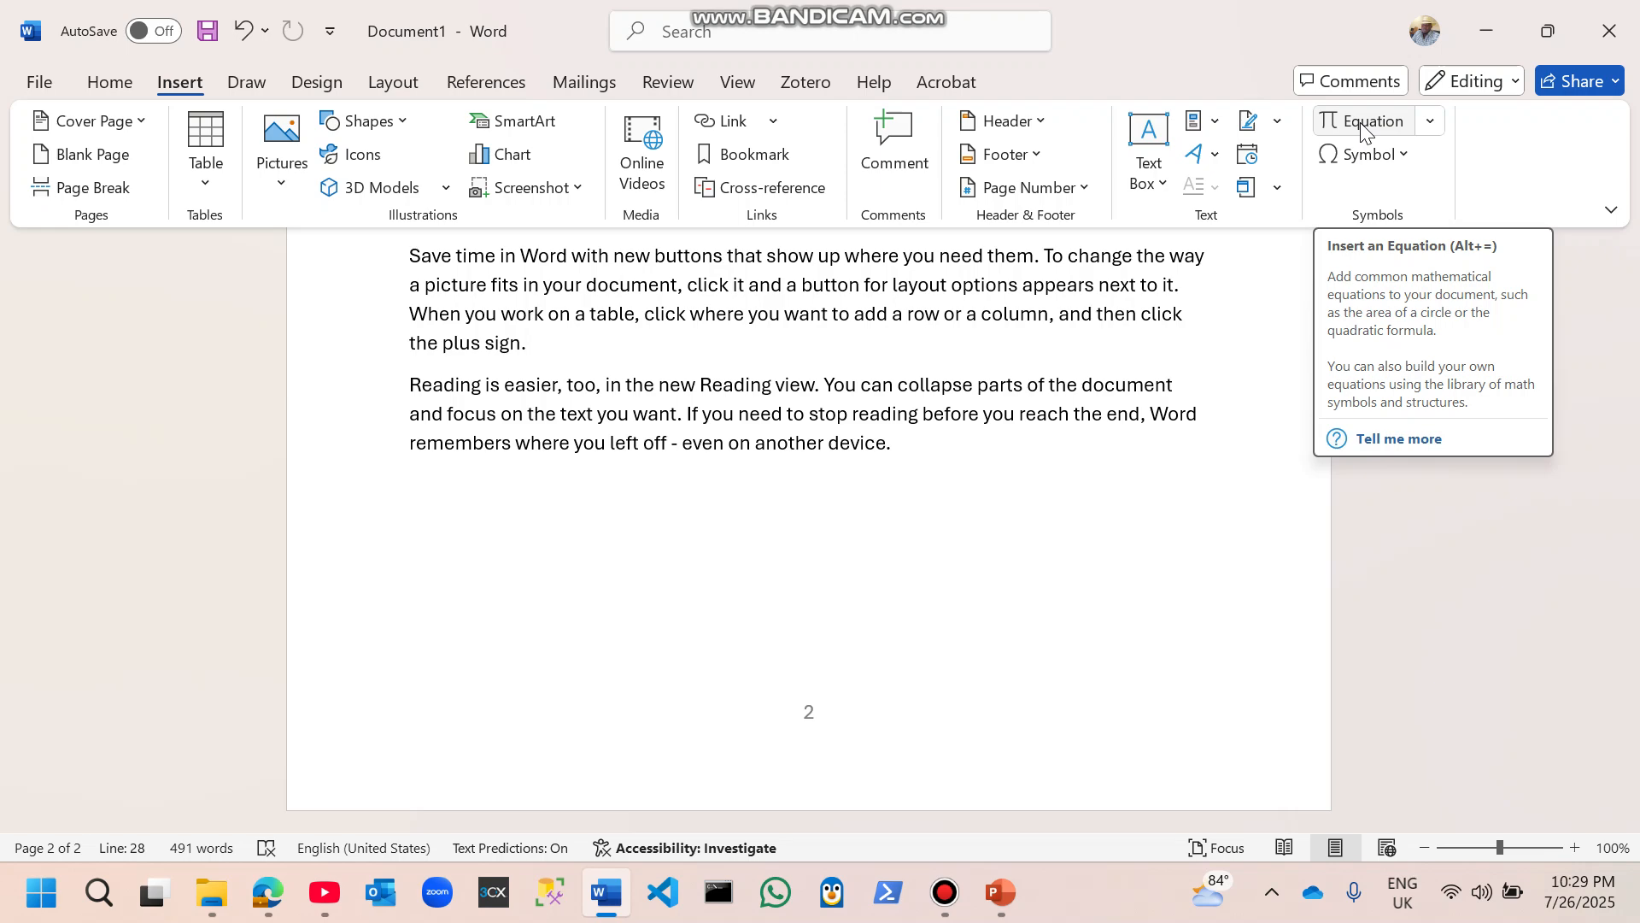
# Step: Insert a new equation below the last paragraph and give it a stacked fraction structure
pyautogui.click(1364, 129)
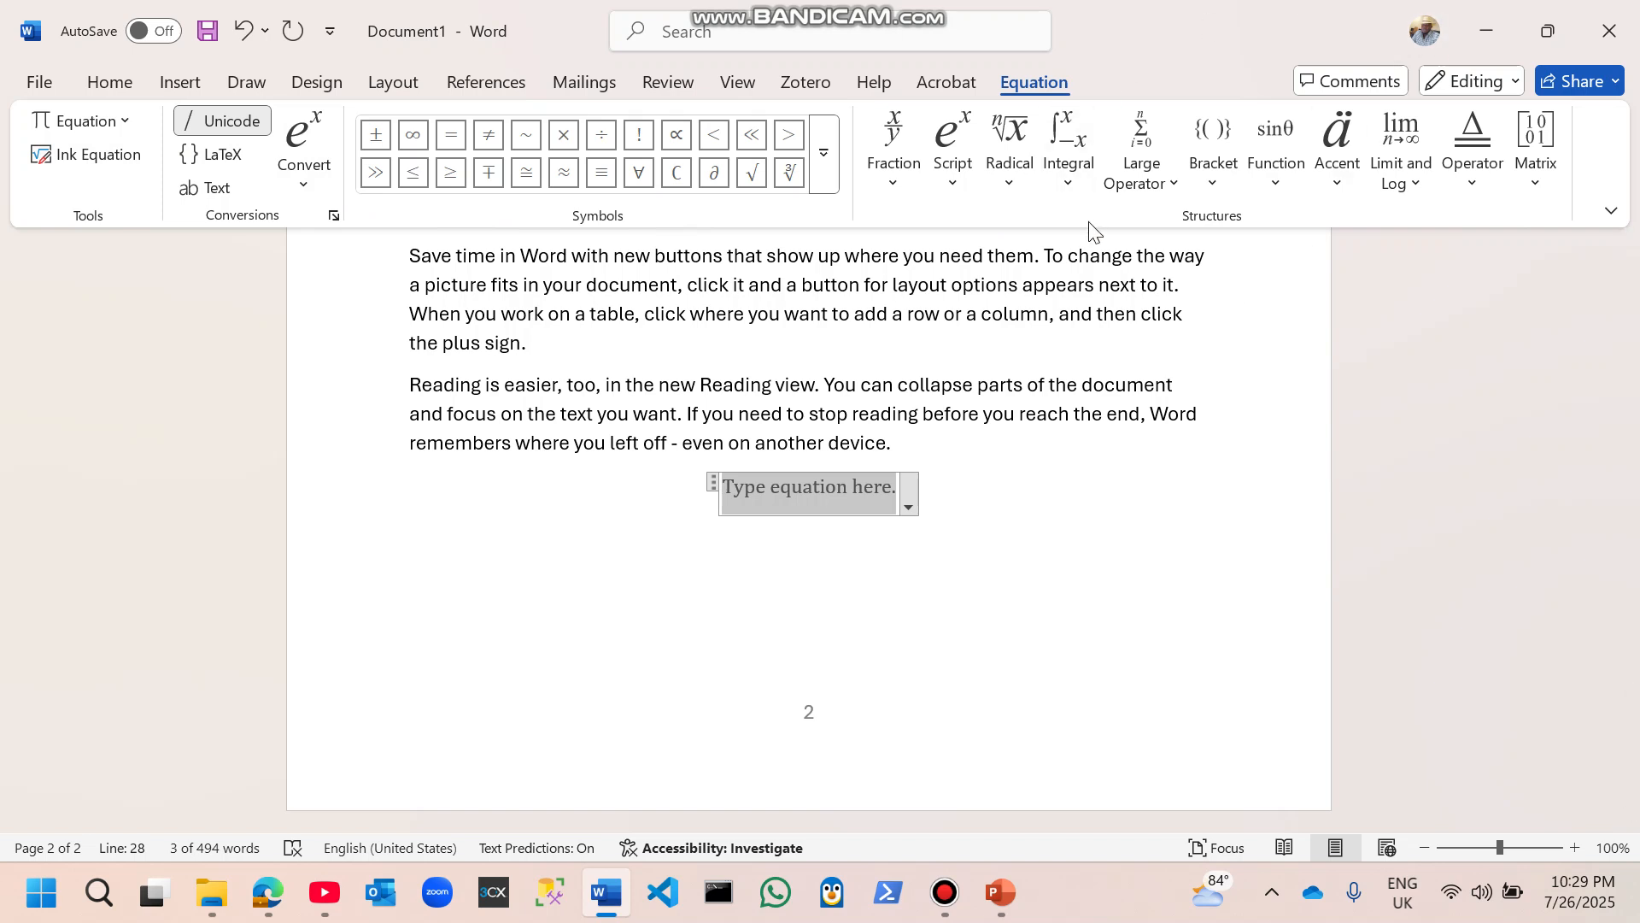
pyautogui.click(885, 172)
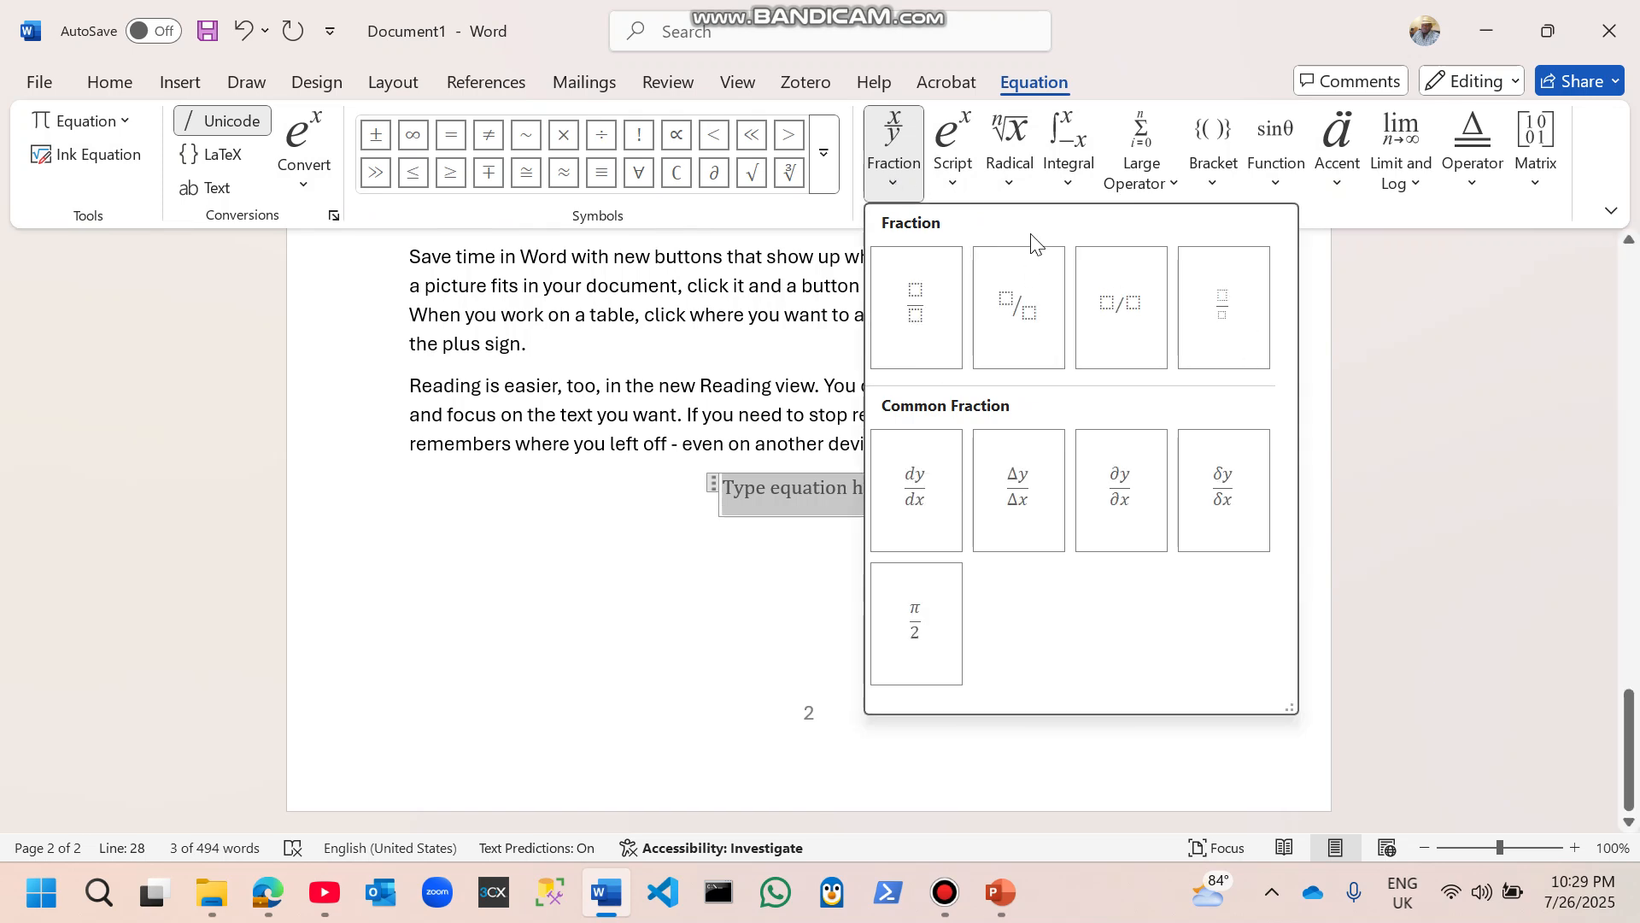
pyautogui.click(888, 176)
pyautogui.click(888, 176)
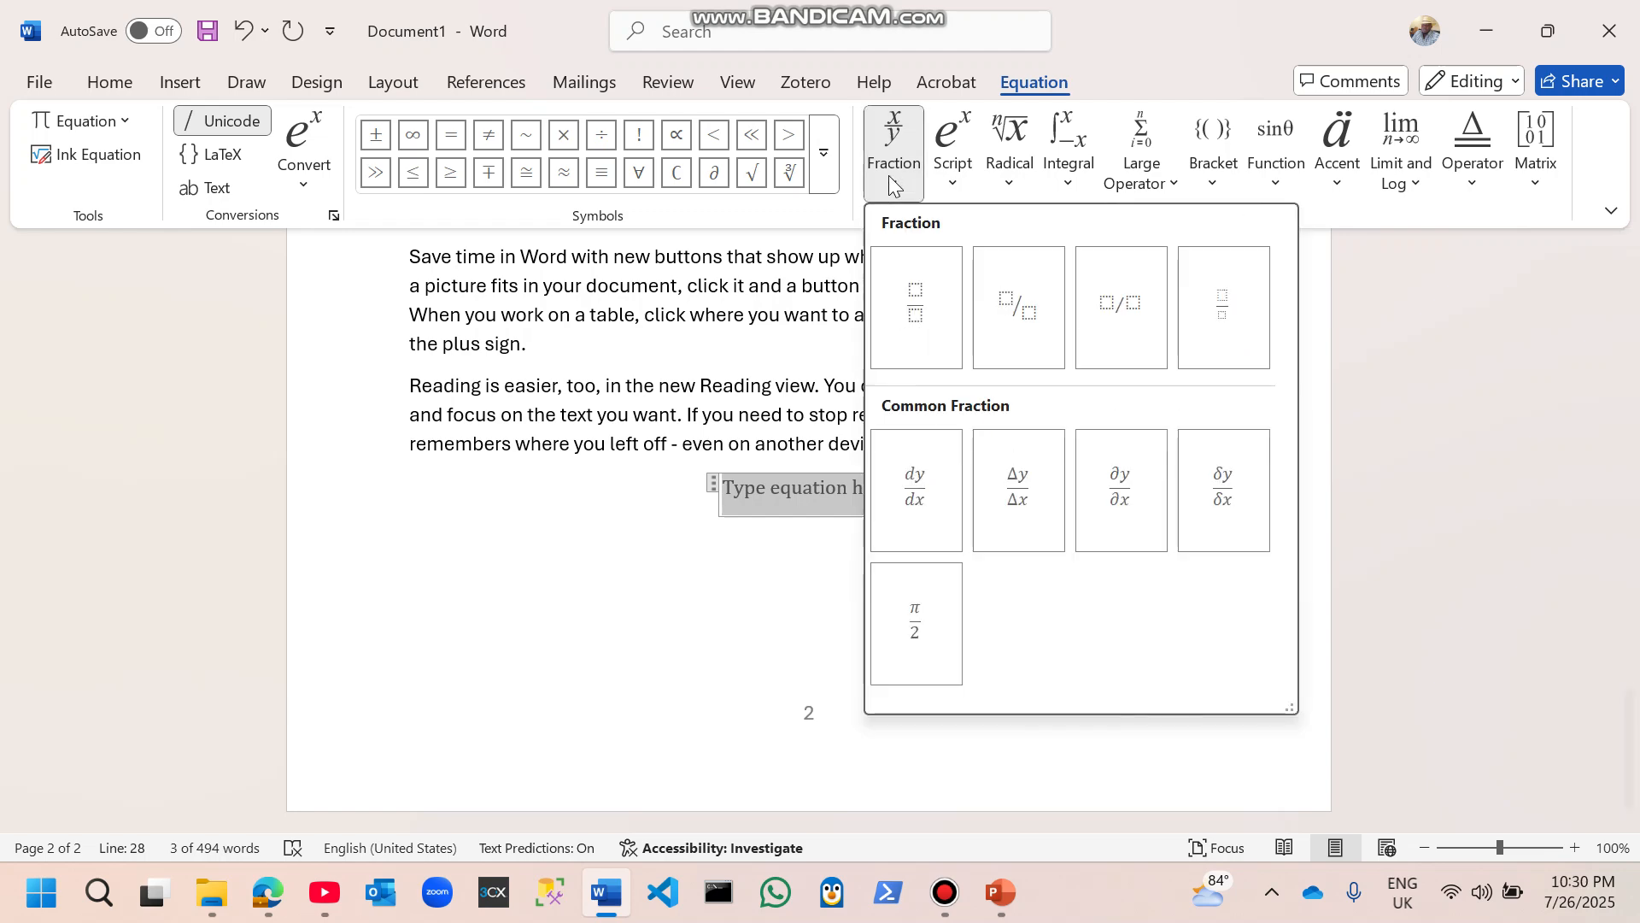
pyautogui.click(930, 324)
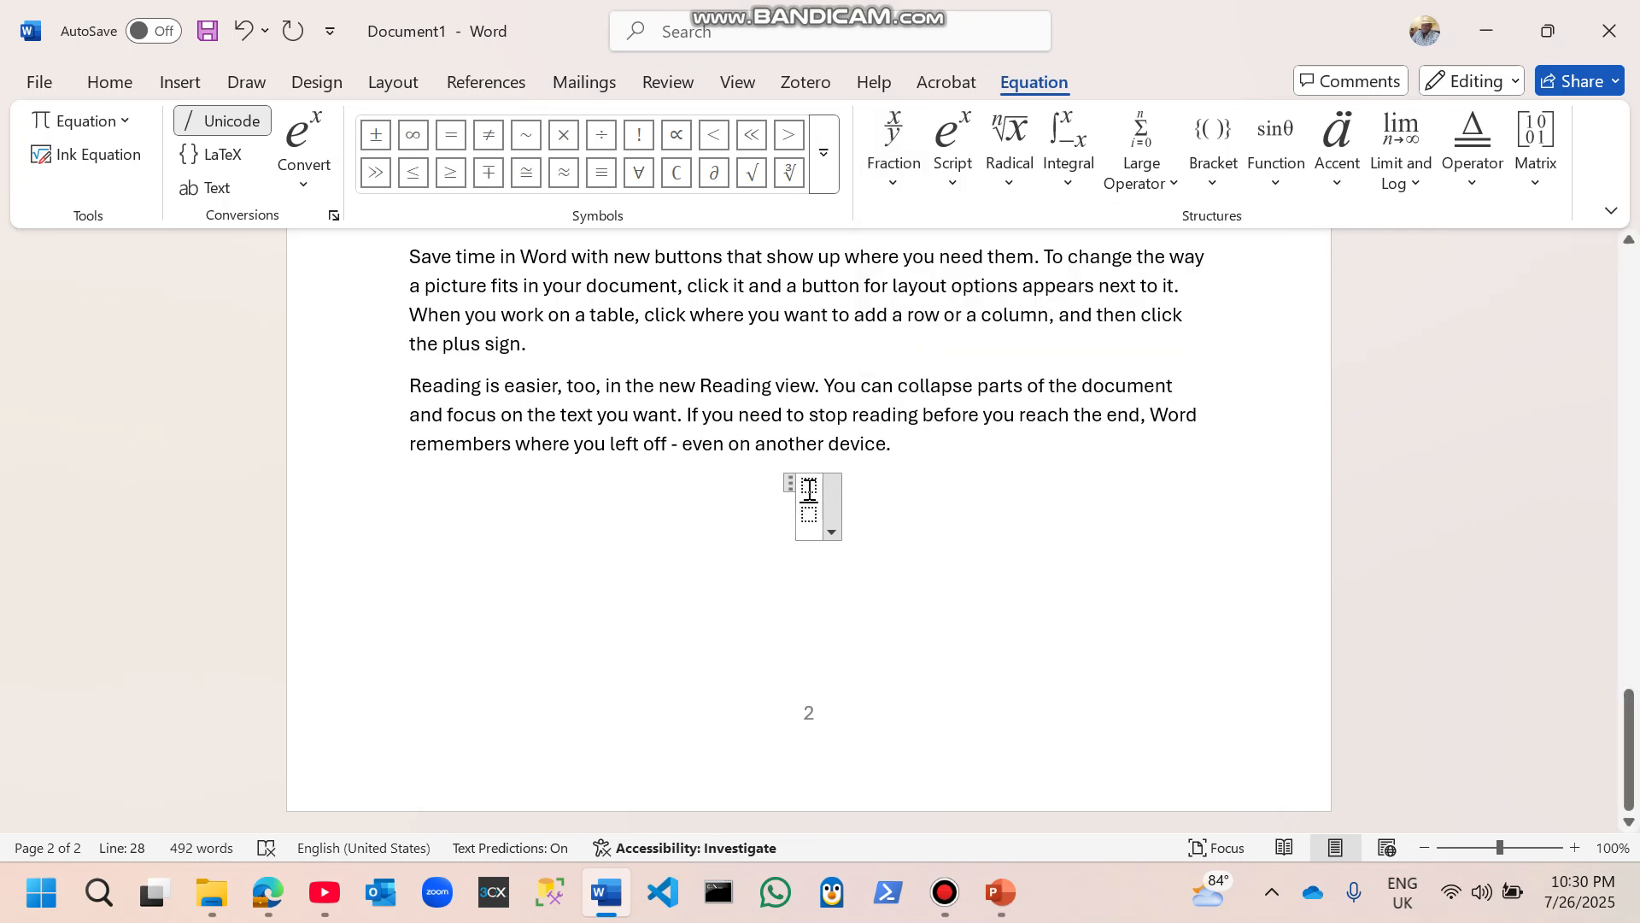
# Step: Fill the stacked fraction with numerator 1 and denominator 2, and leave the equation
pyautogui.click(809, 489)
pyautogui.write('1')
pyautogui.click(809, 515)
pyautogui.write('2')
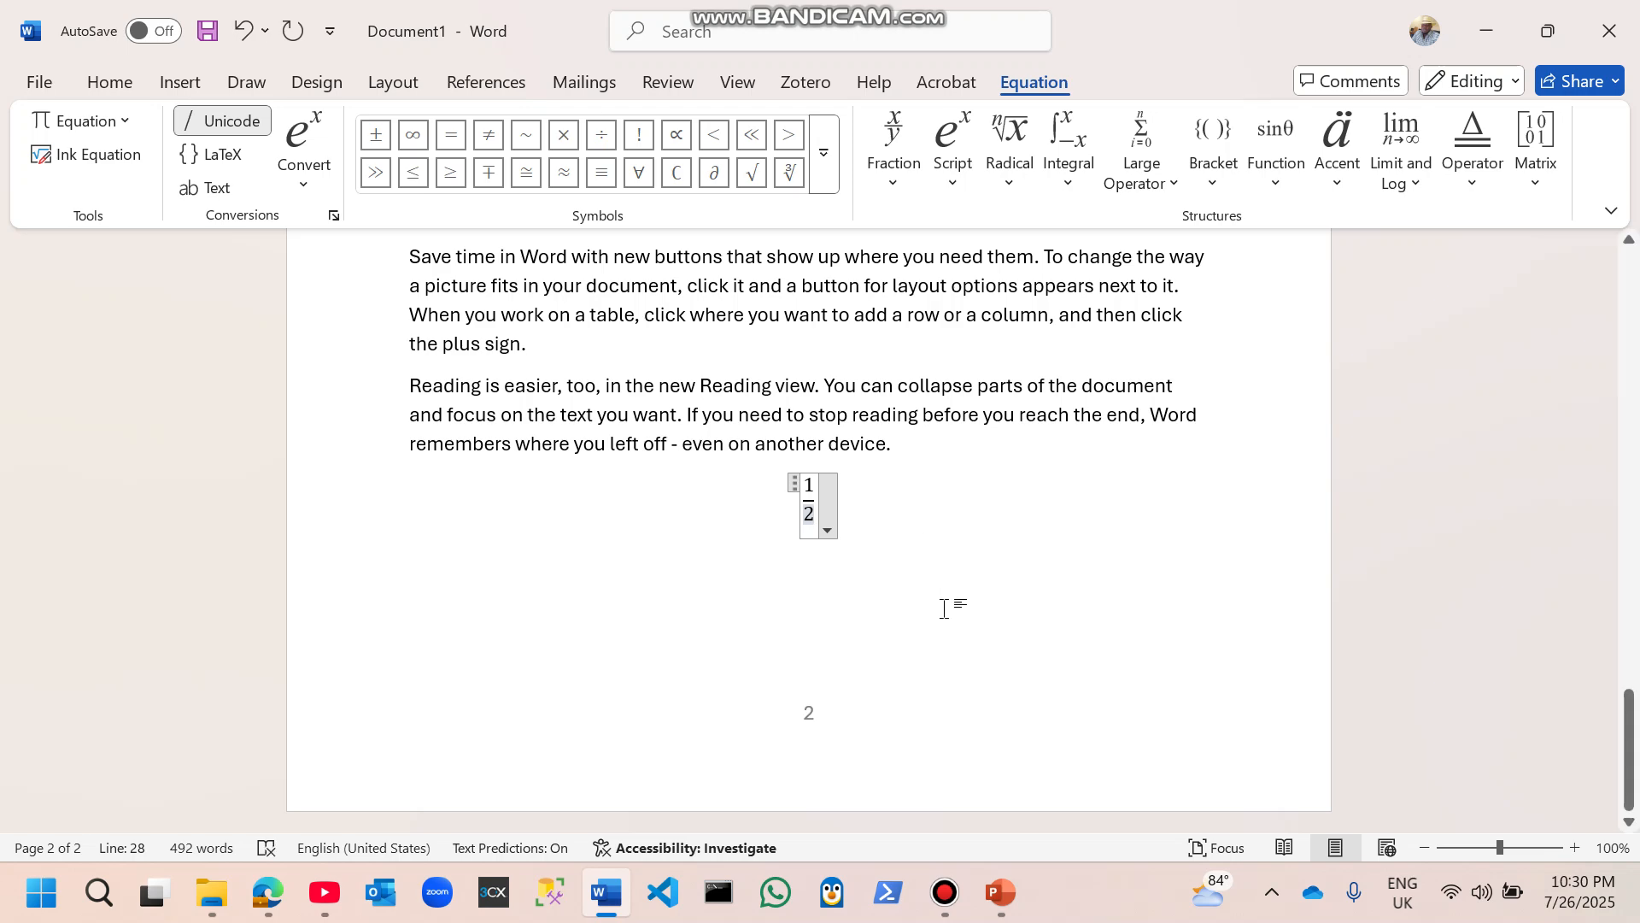
pyautogui.click(944, 608)
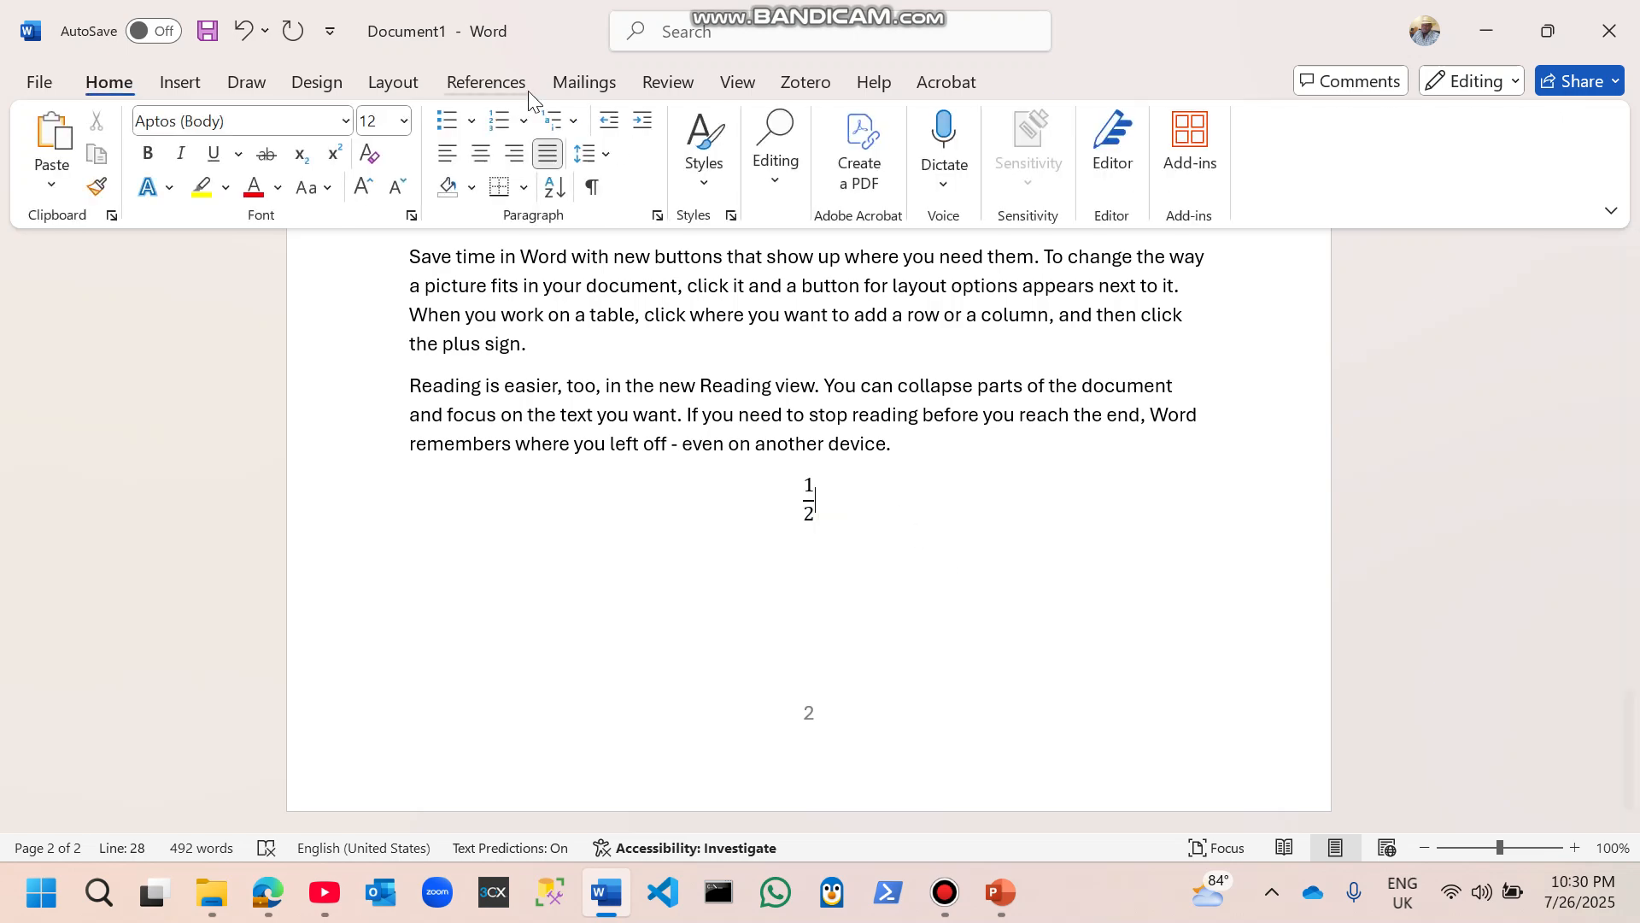
pyautogui.click(181, 85)
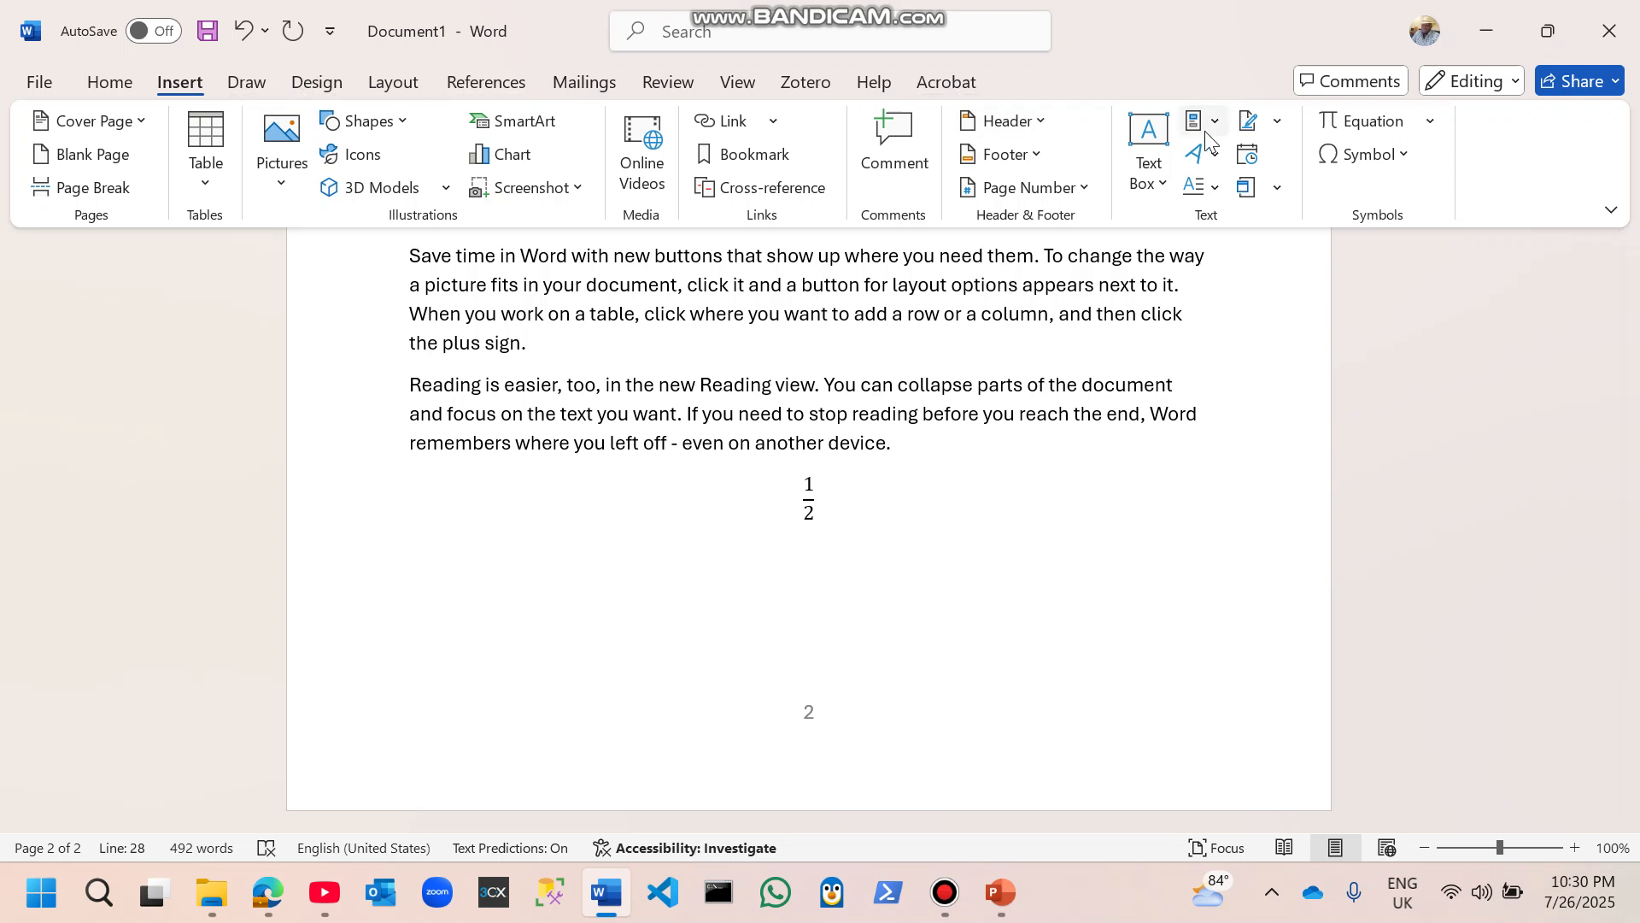
pyautogui.click(1330, 123)
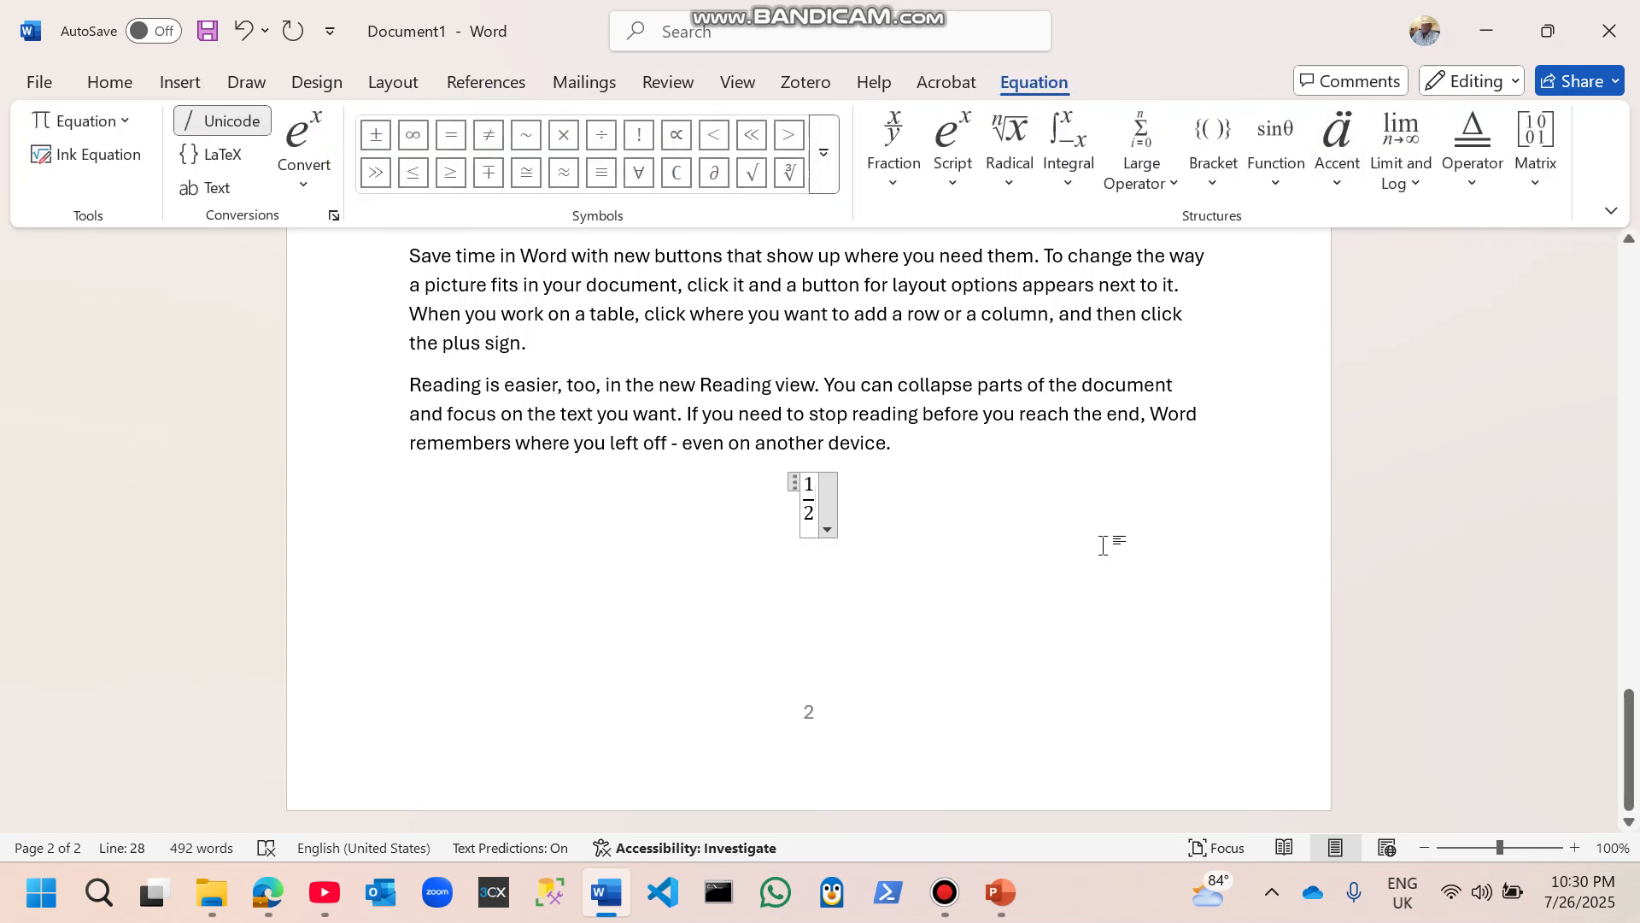
pyautogui.click(954, 183)
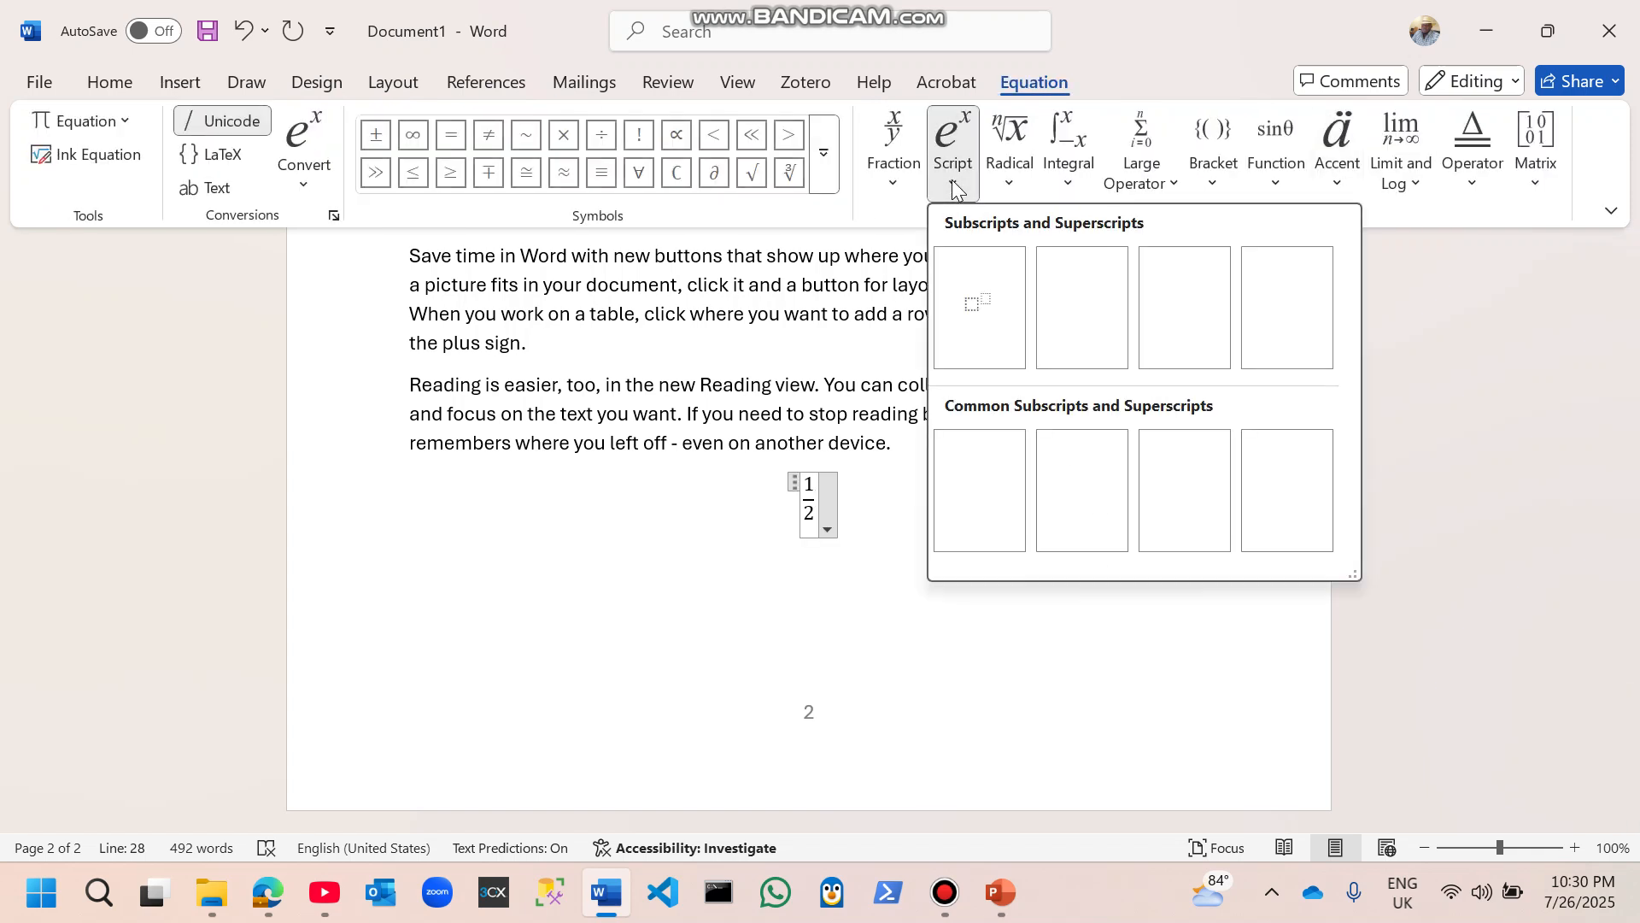
pyautogui.click(1015, 352)
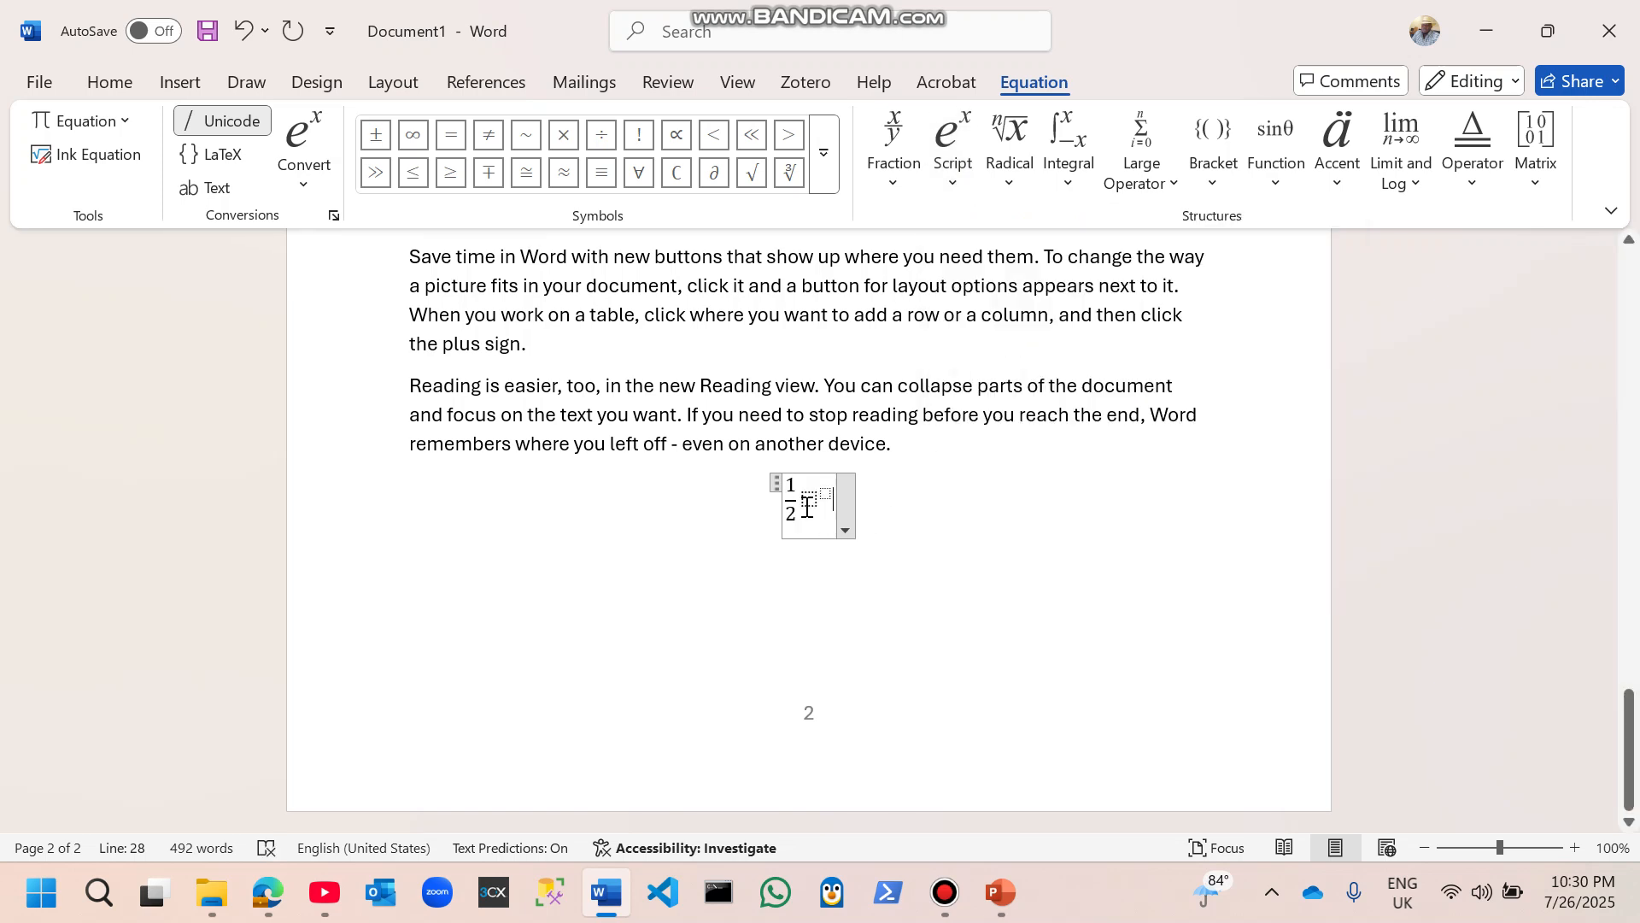
pyautogui.click(858, 685)
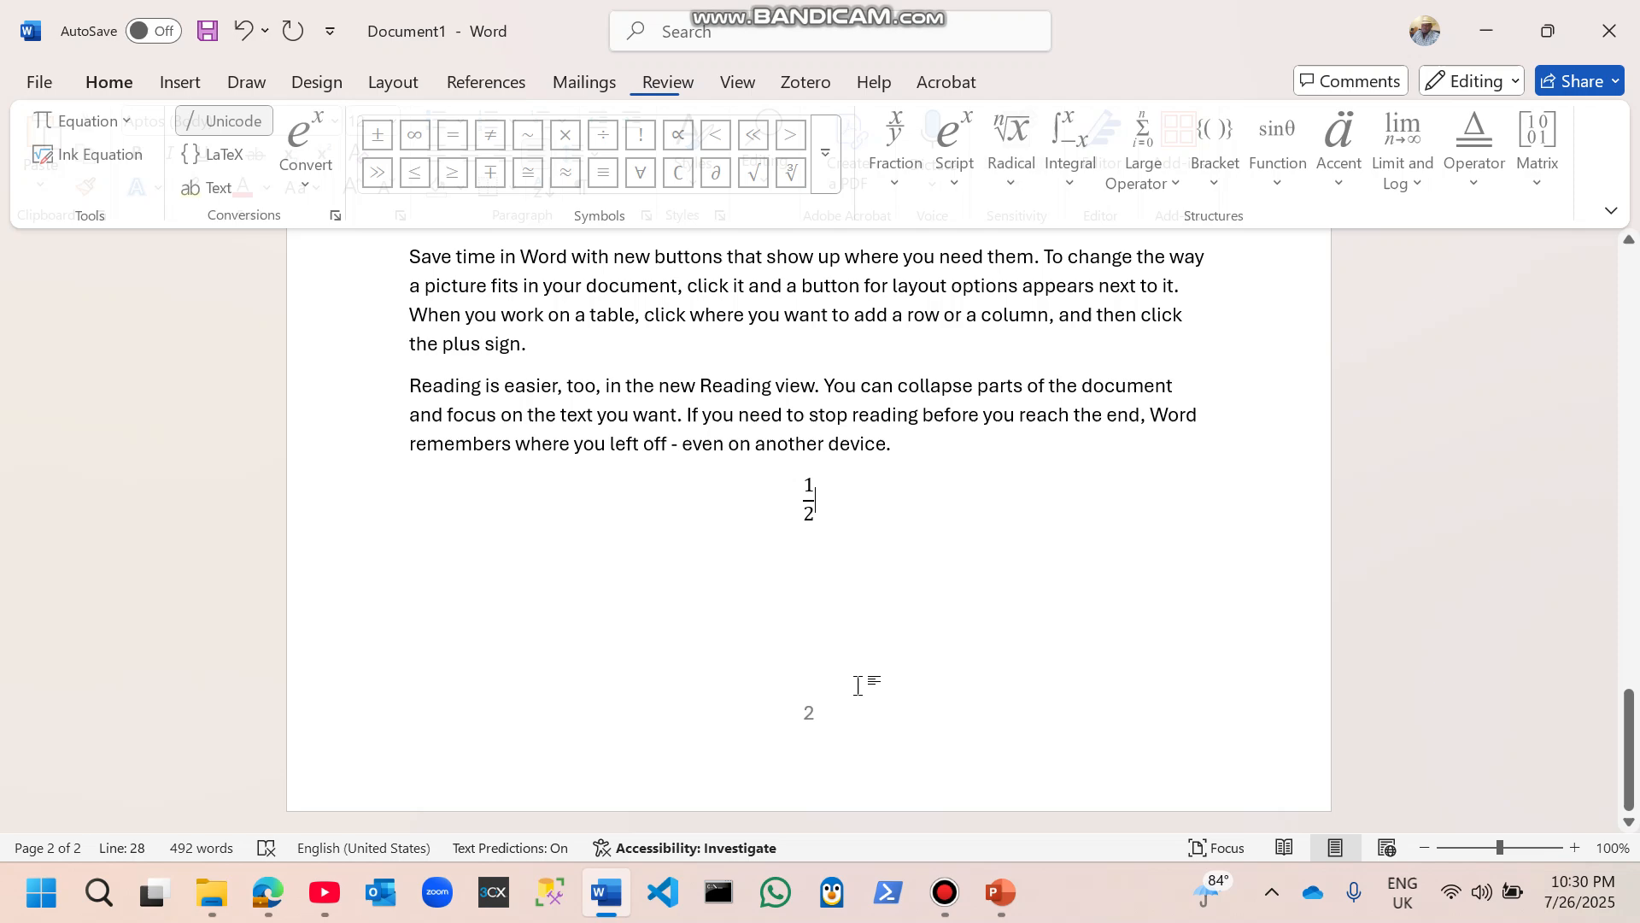
# Step: Insert a second equation with a superscript structure on a new line below the fraction
pyautogui.press('Return')
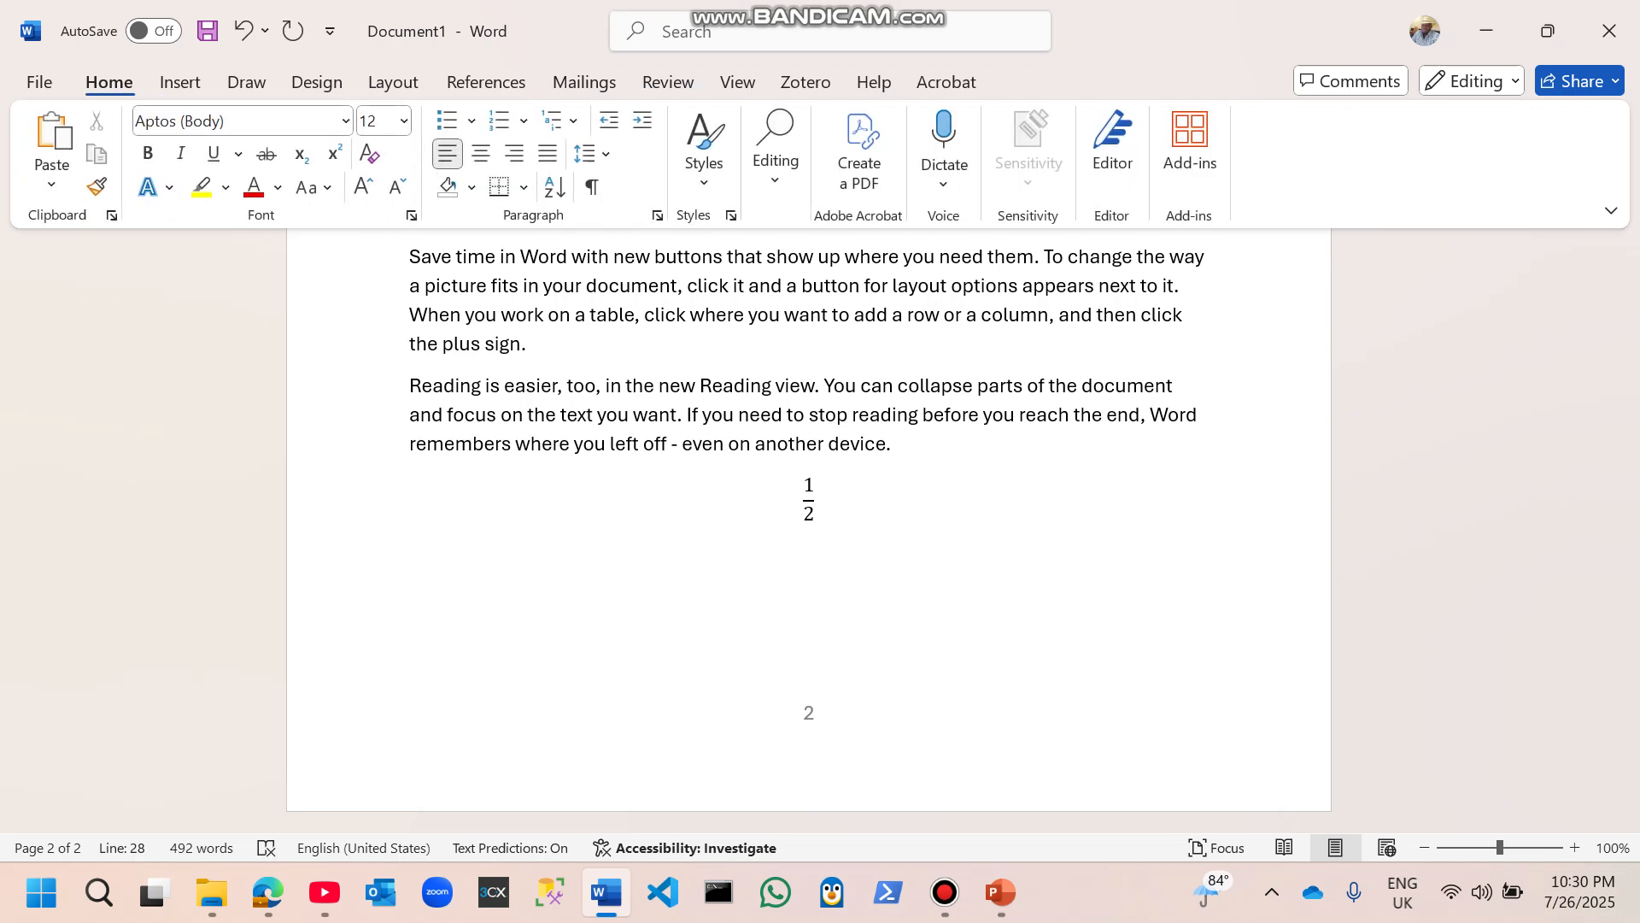
pyautogui.click(182, 83)
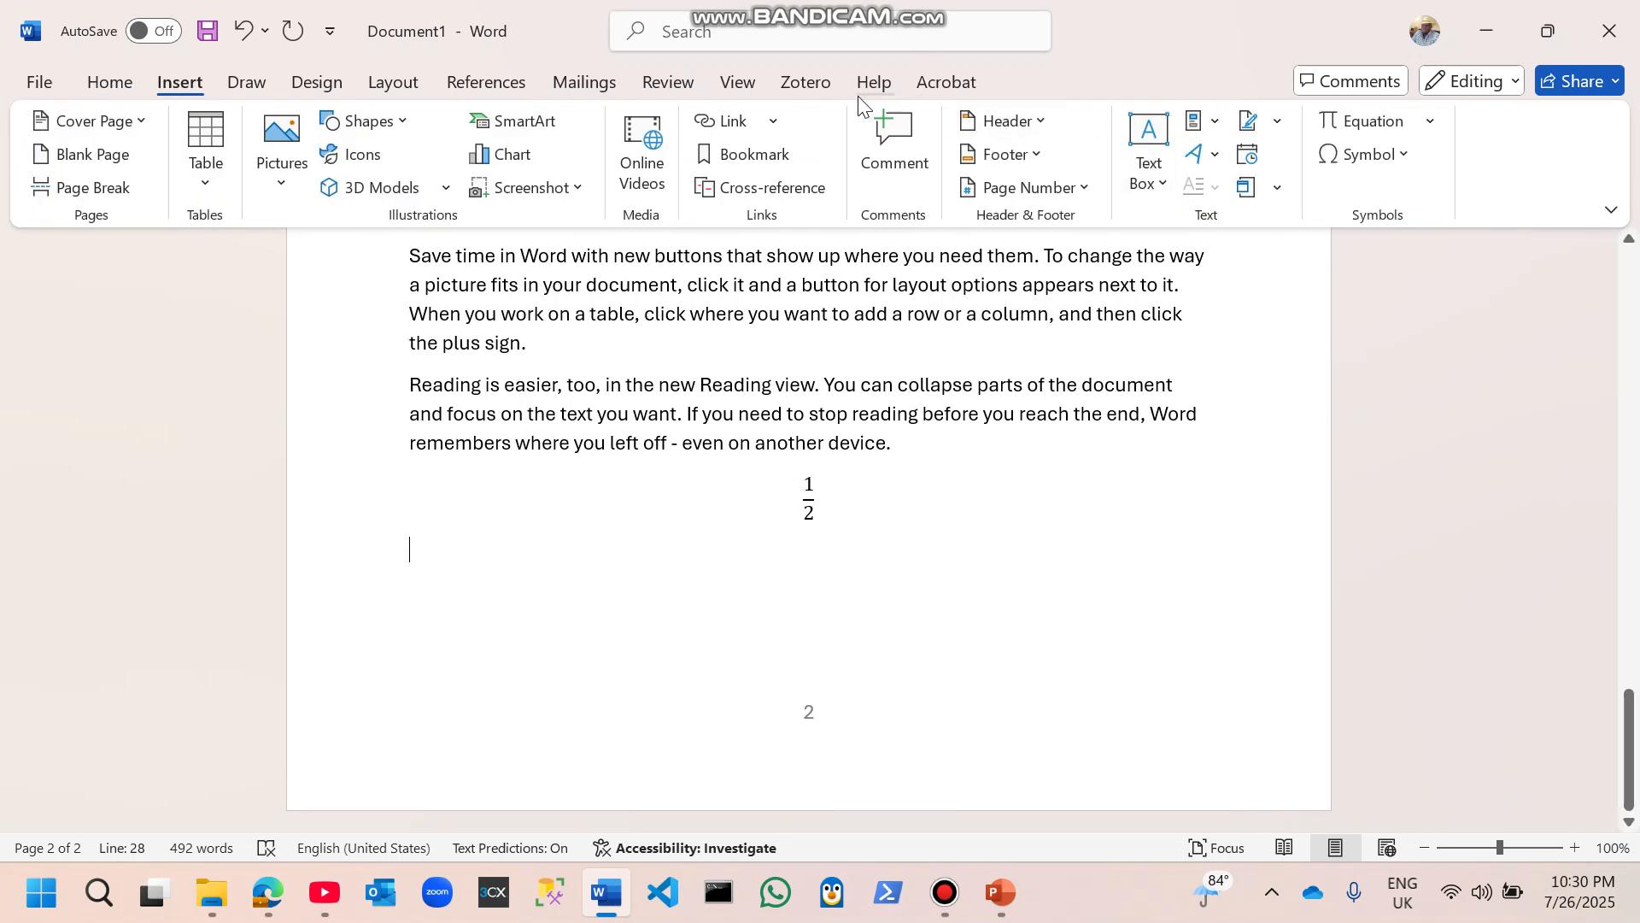
pyautogui.click(1365, 130)
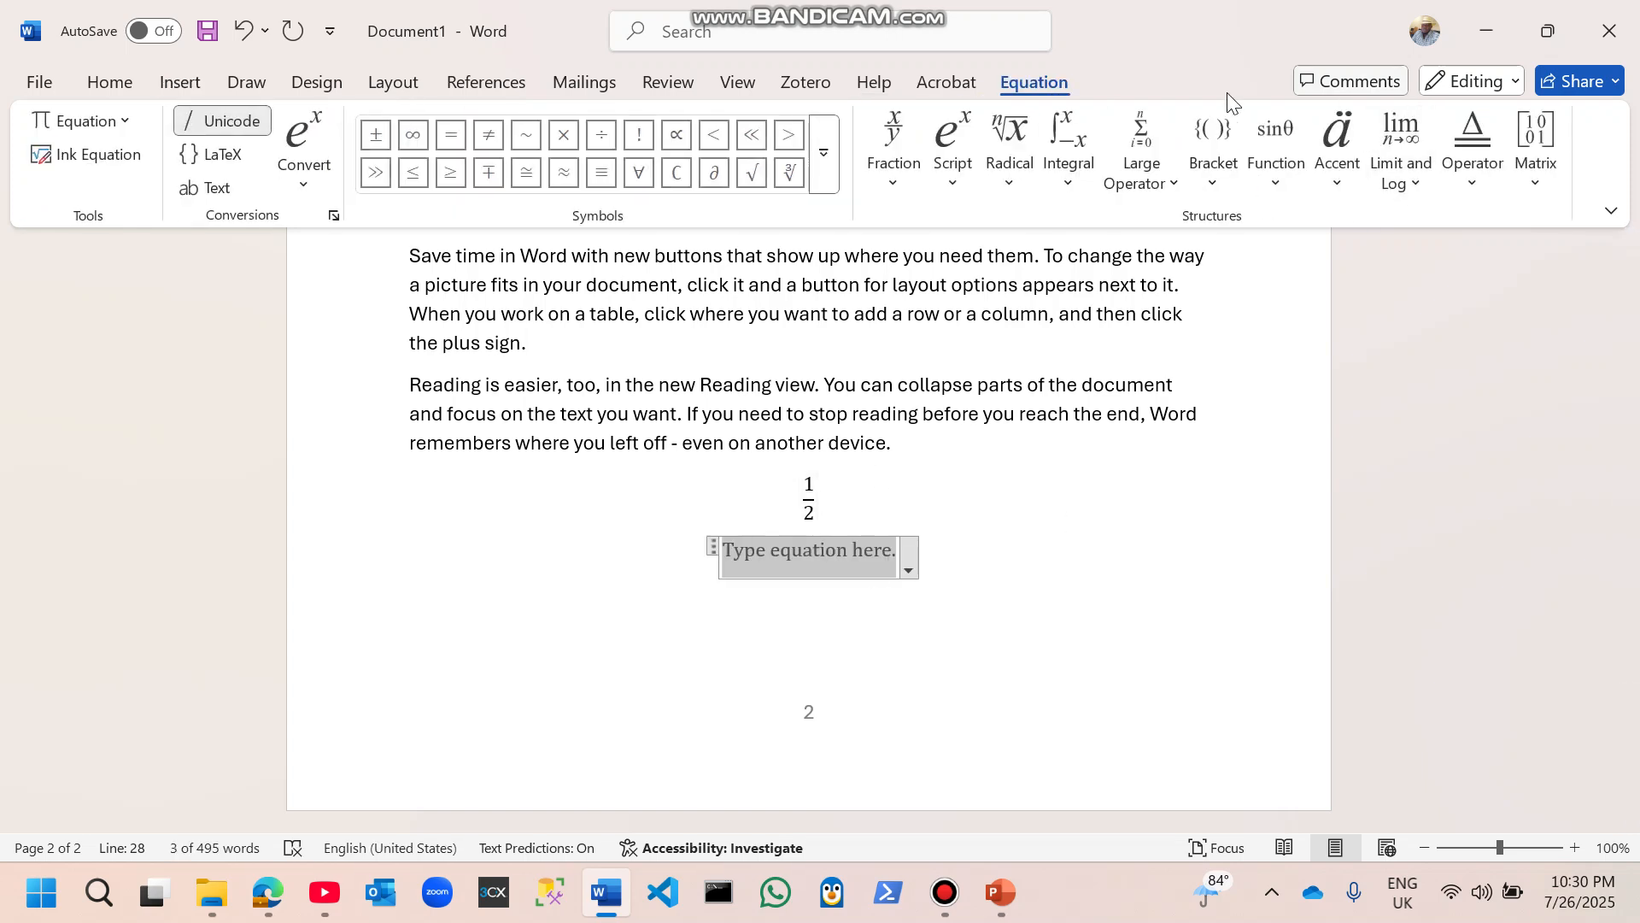
pyautogui.click(950, 162)
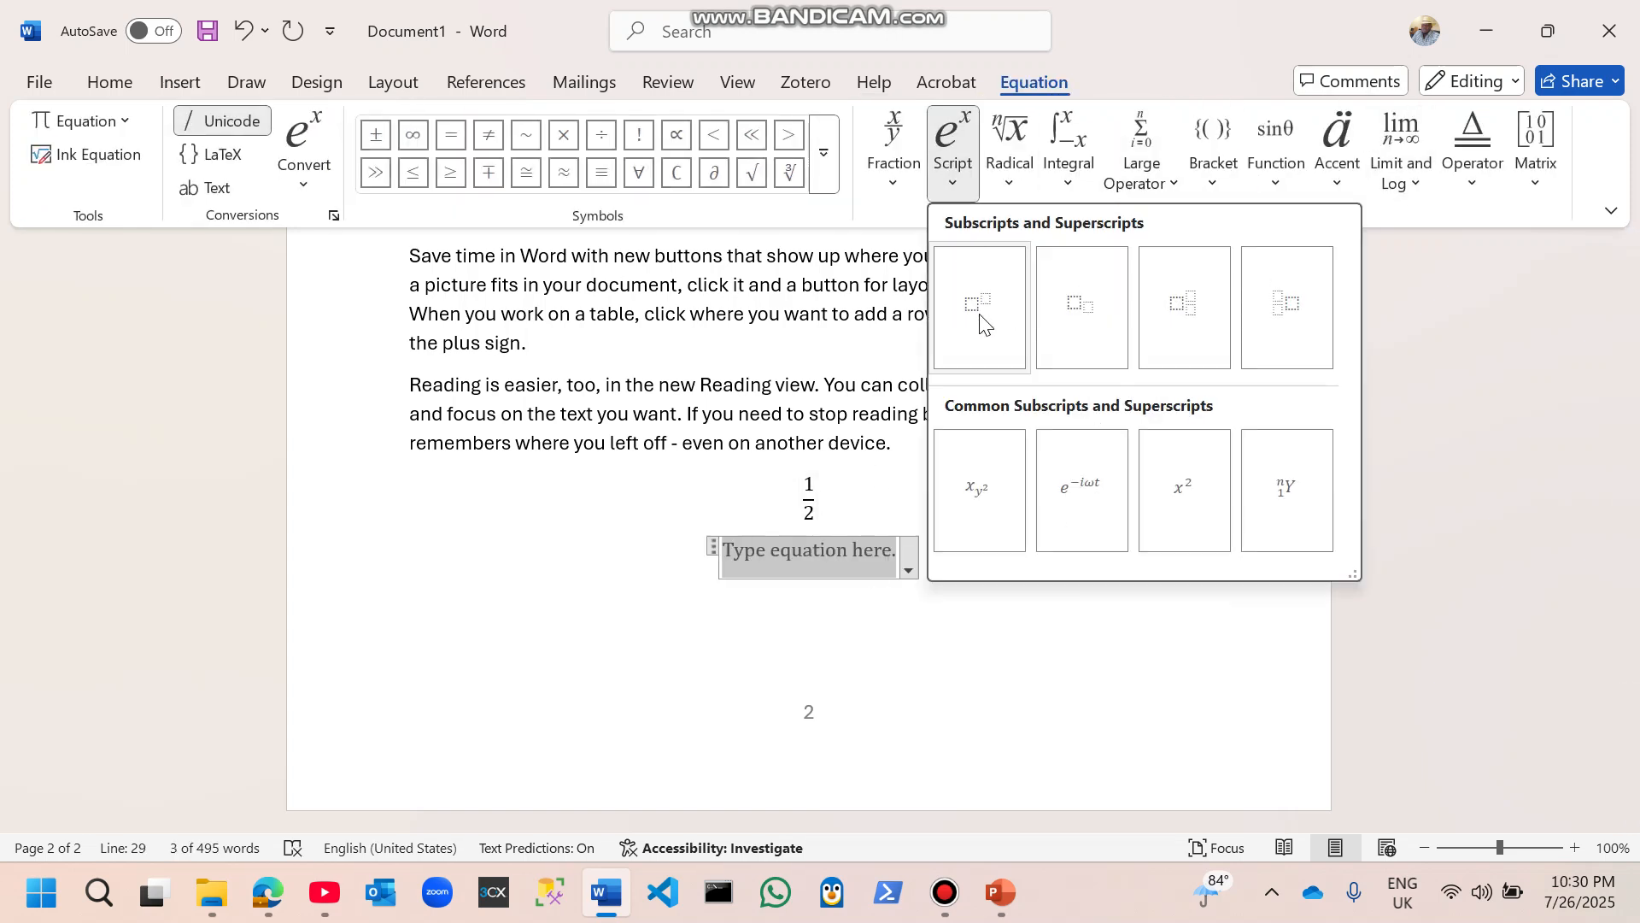
pyautogui.click(982, 350)
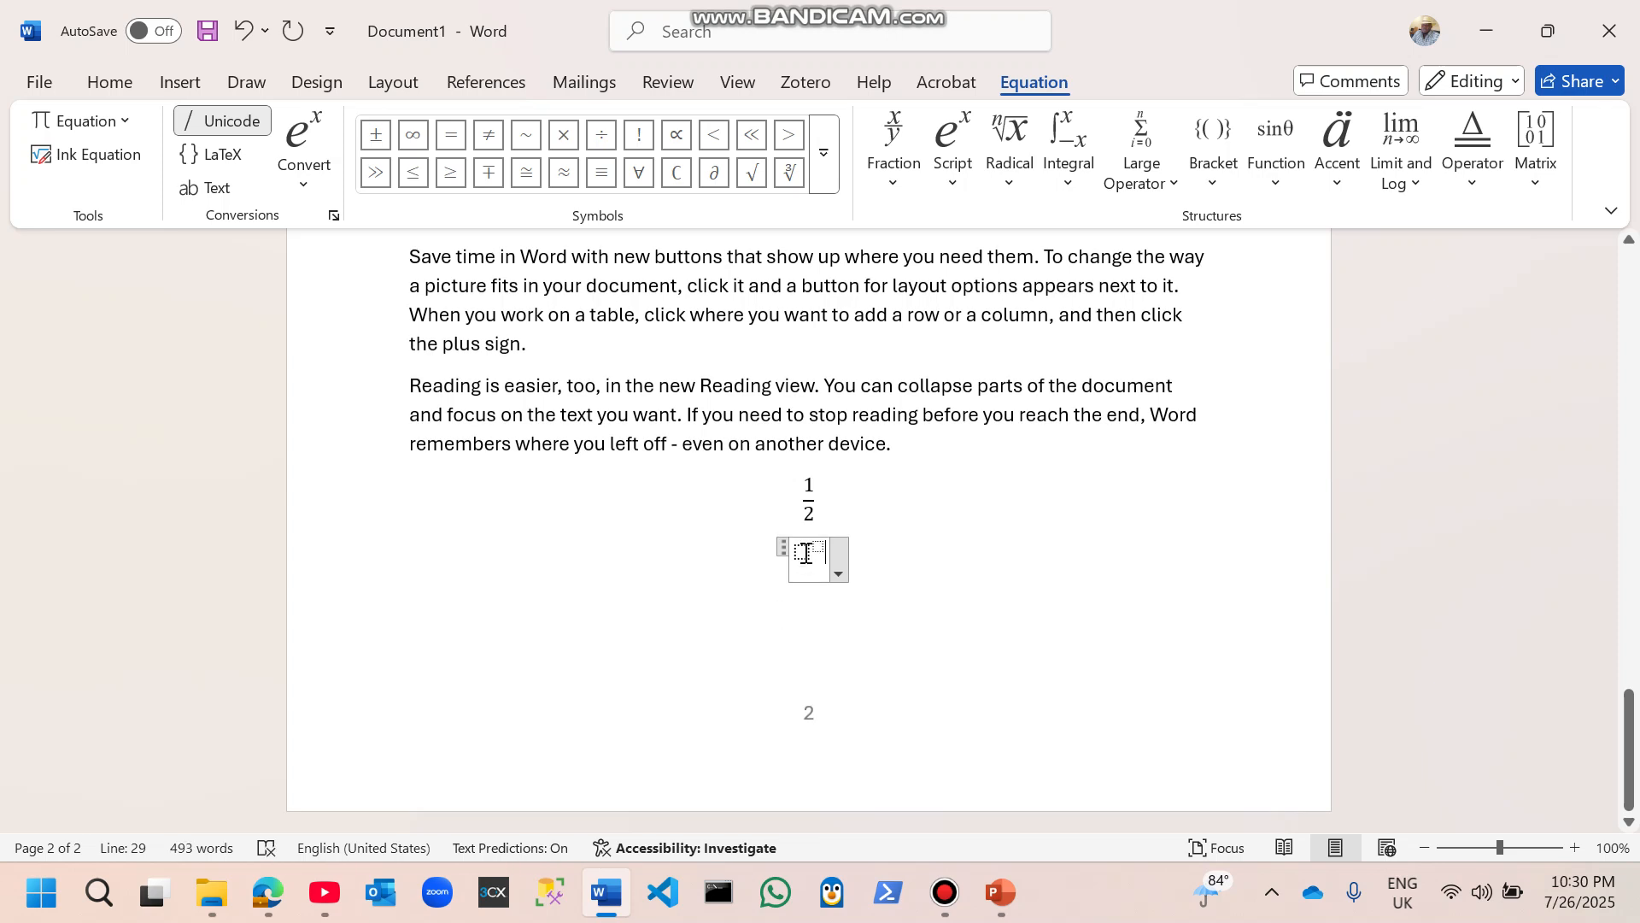
# Step: Fill the superscript structure with base 5 and exponent 5, and start a new line below it
pyautogui.write('5')
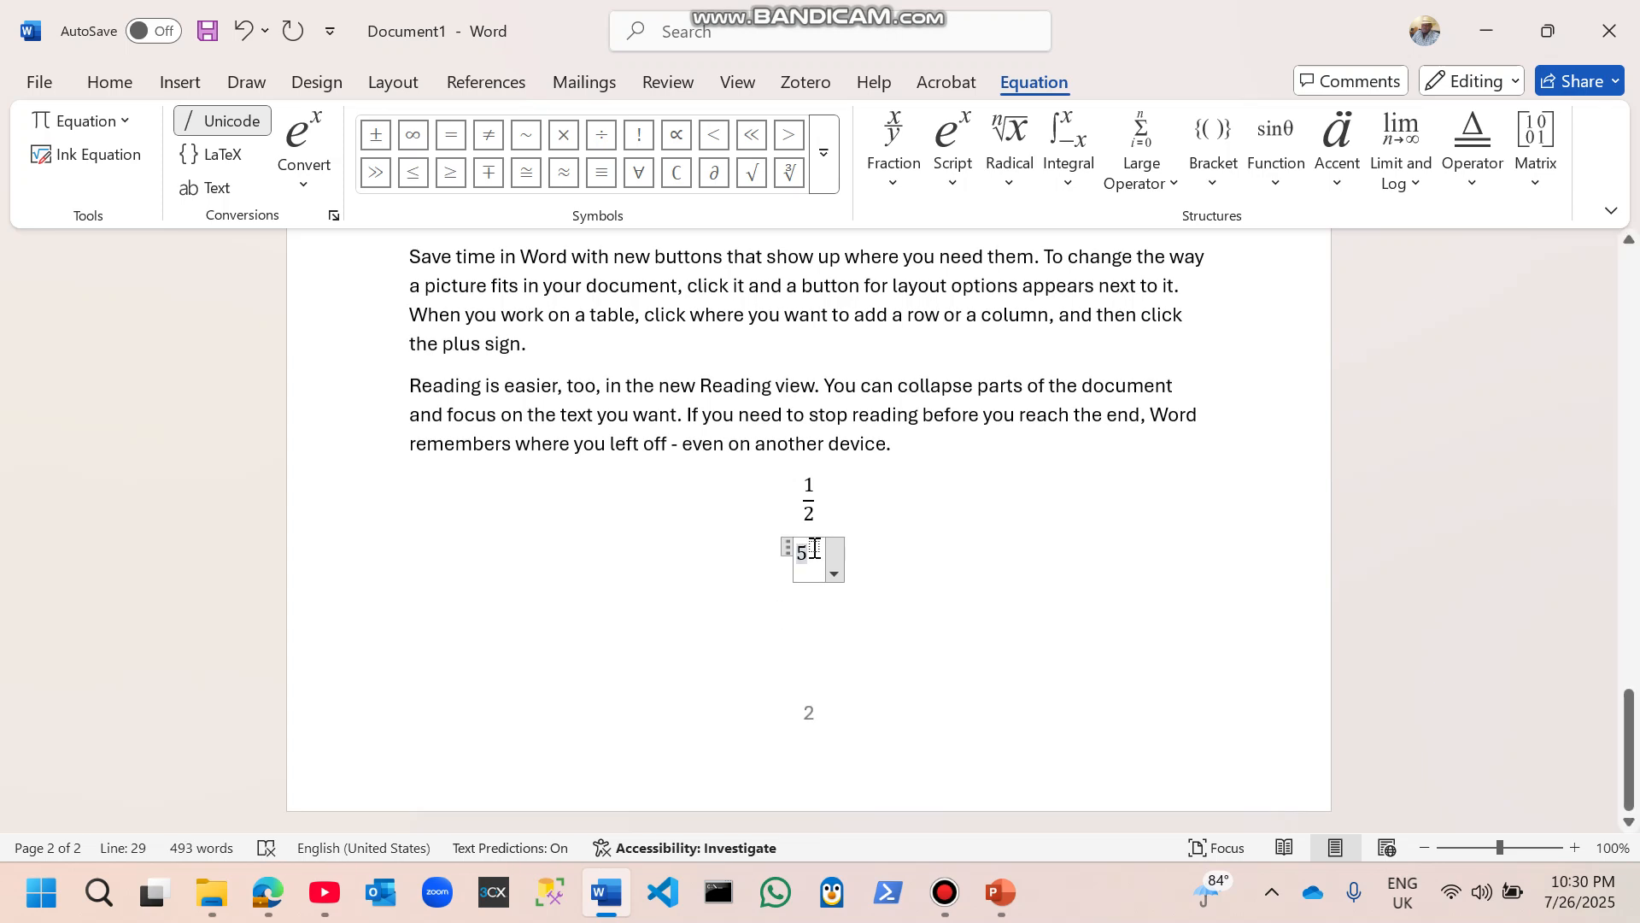
pyautogui.click(813, 547)
pyautogui.write('5')
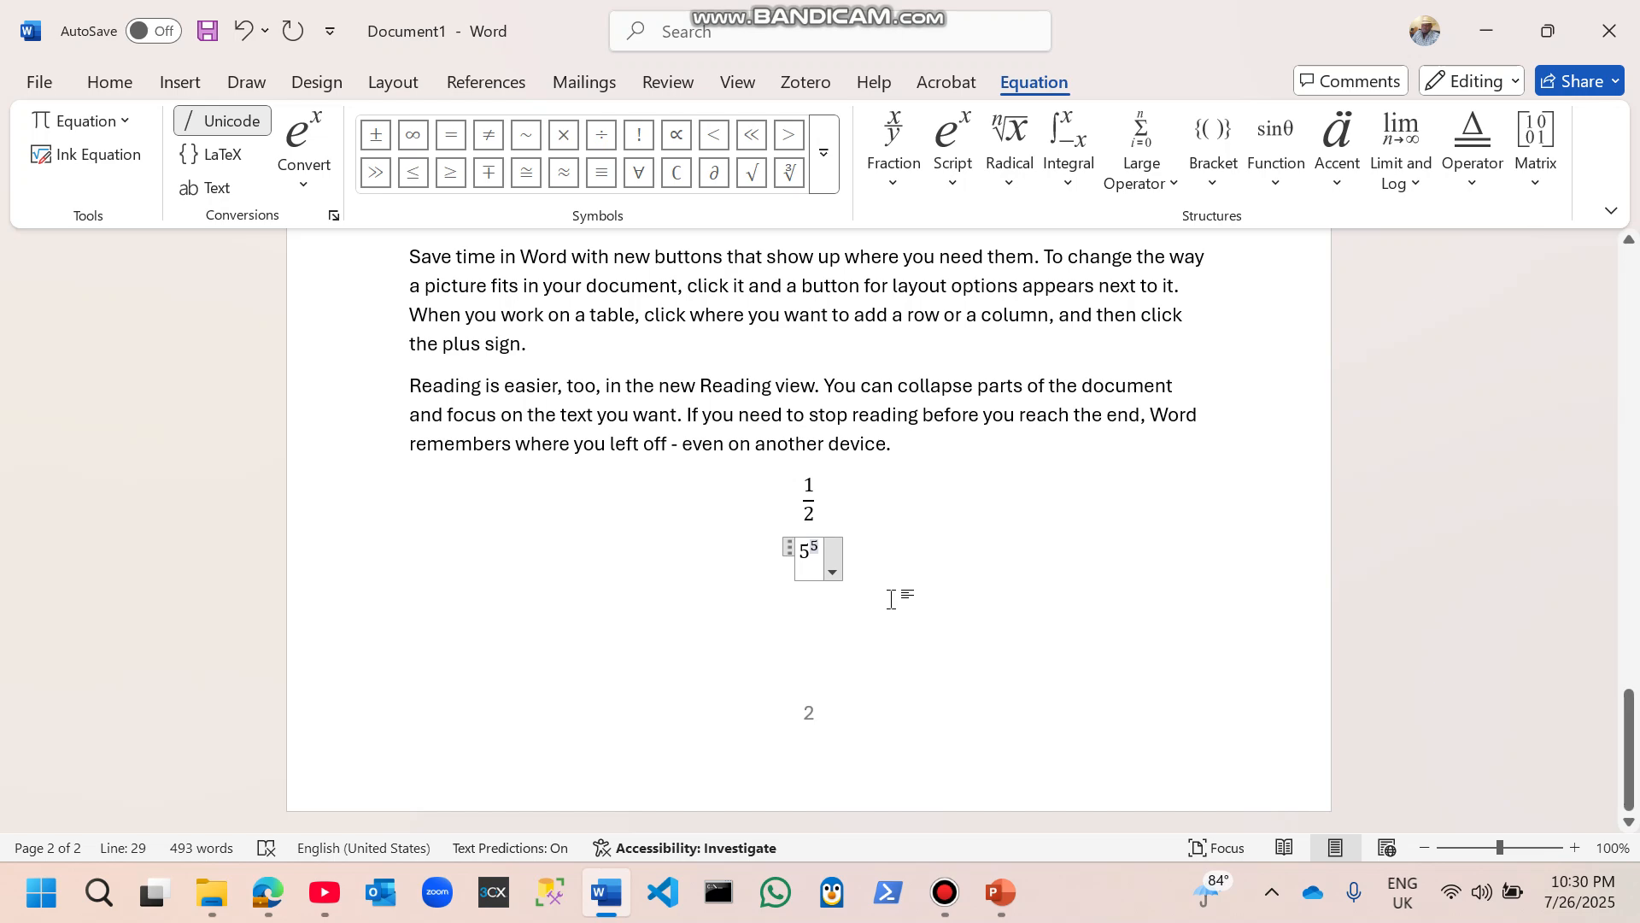
pyautogui.click(864, 616)
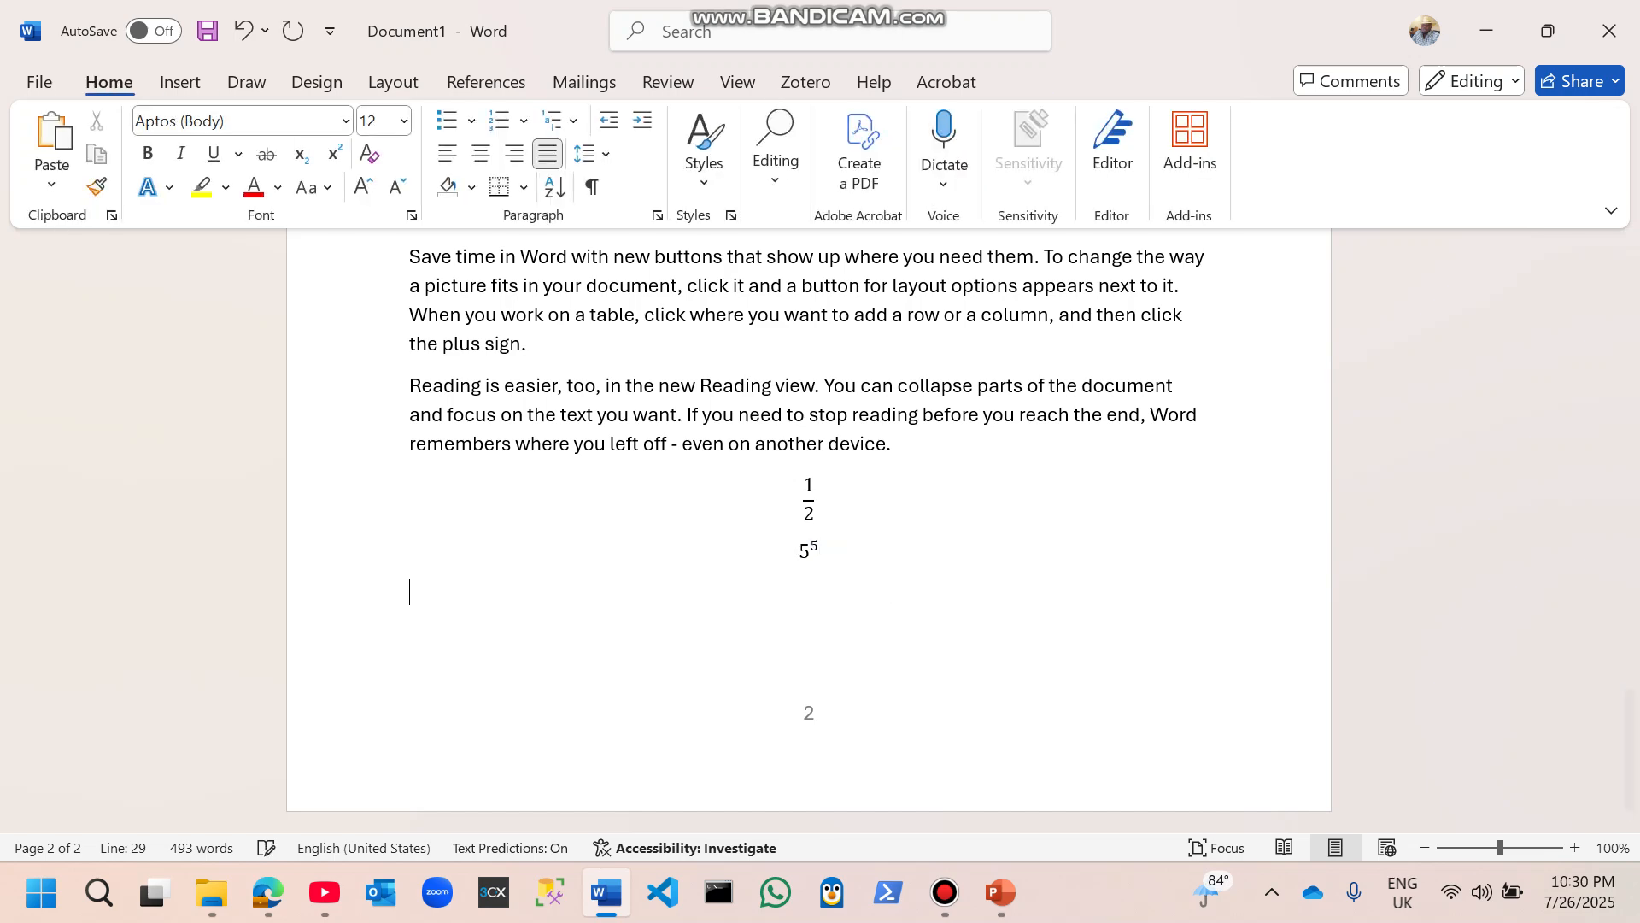
# Step: Insert a third equation with a Subscript-Superscript structure on the line below 5⁵
pyautogui.click(168, 78)
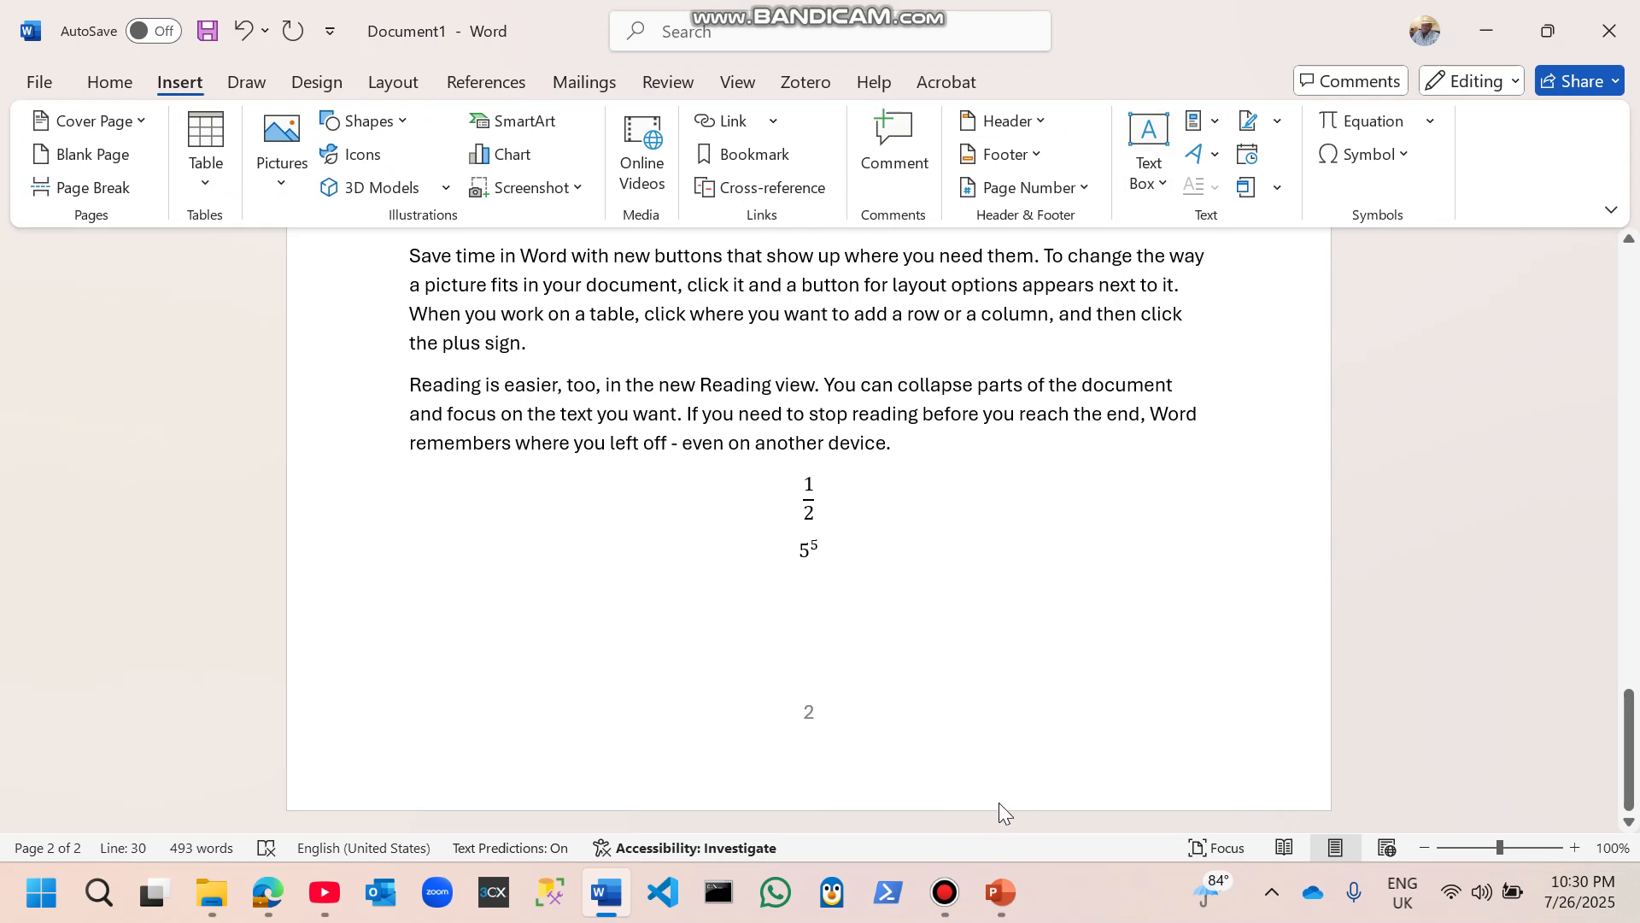
pyautogui.click(946, 897)
pyautogui.click(951, 904)
pyautogui.click(1367, 121)
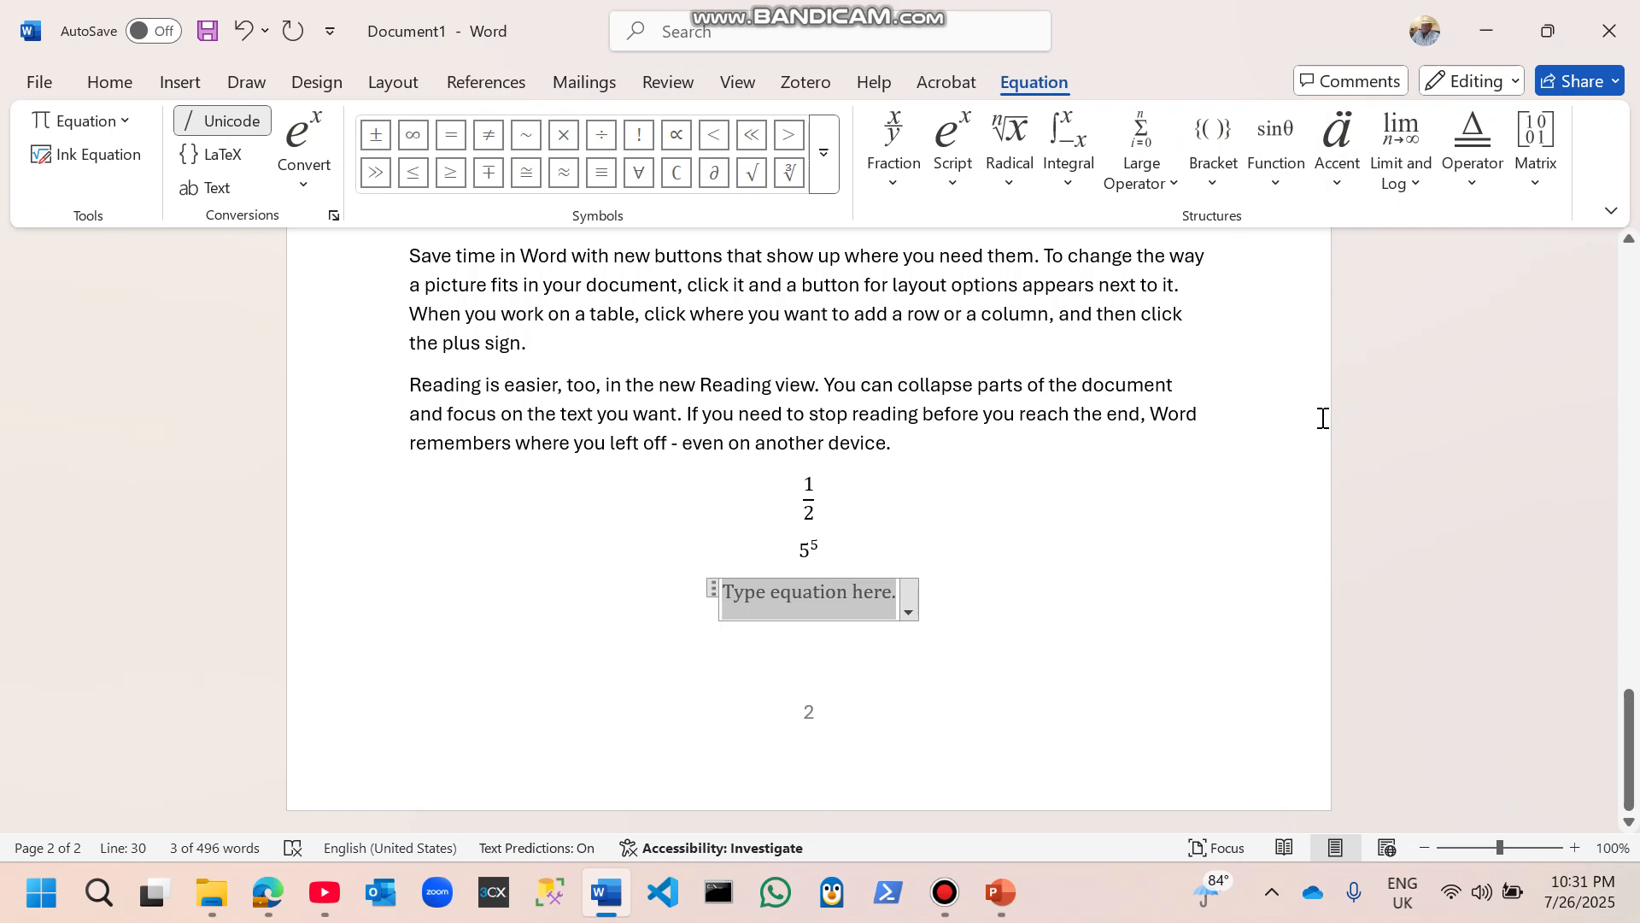
pyautogui.click(955, 176)
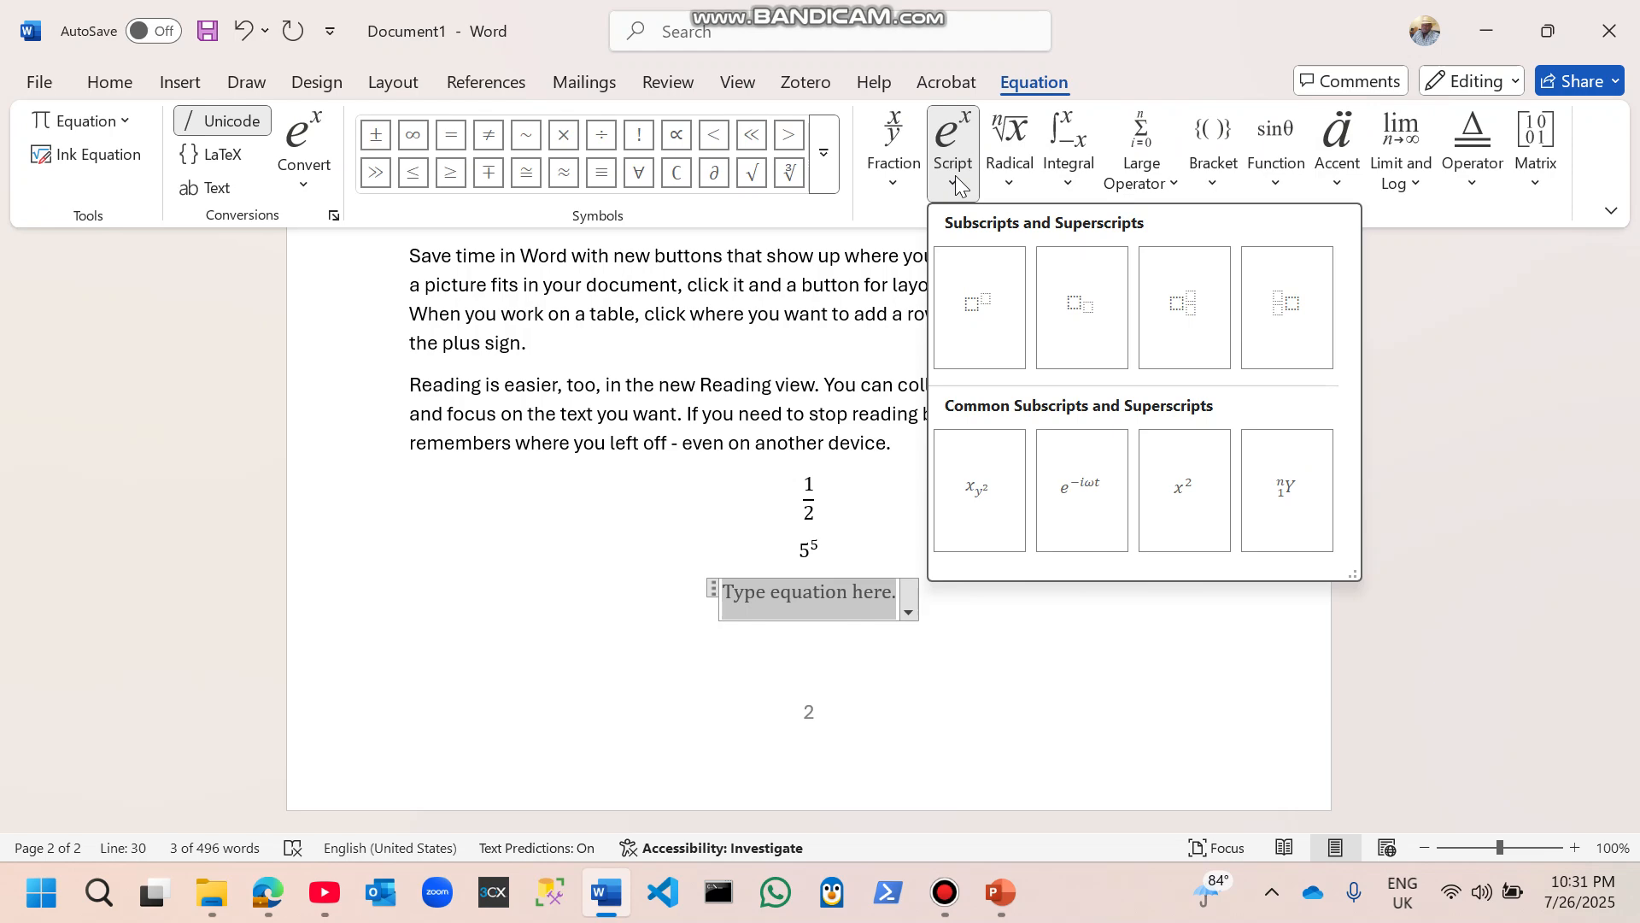
pyautogui.click(1189, 326)
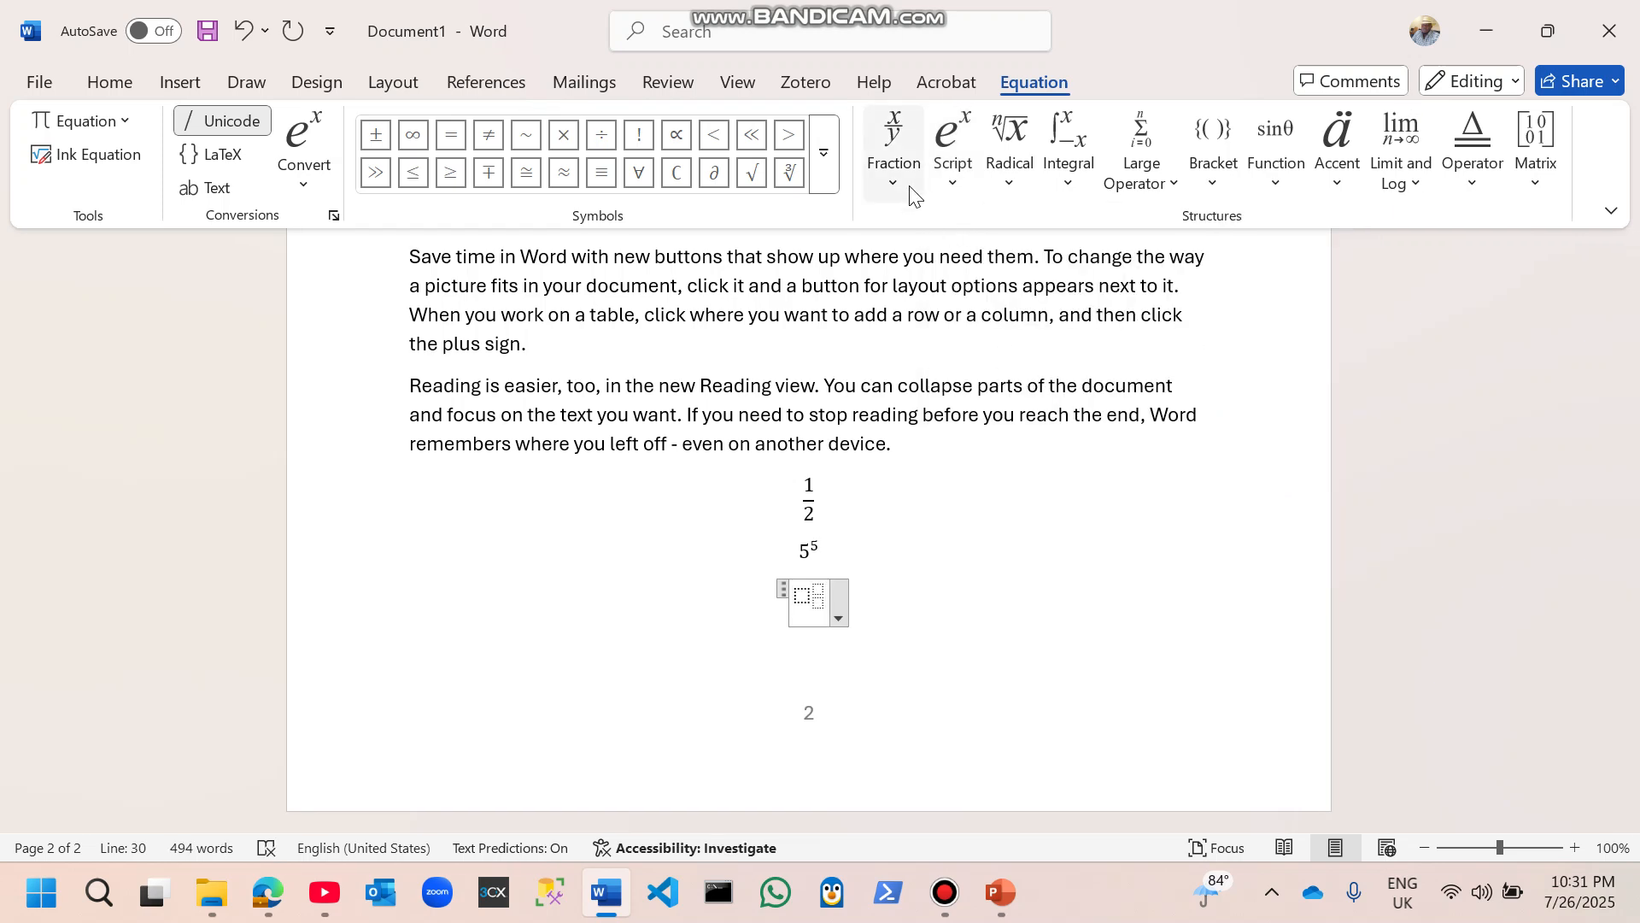
# Step: Fill the Subscript-Superscript structure with base 1, superscript 1 and subscript 5, and leave the equation
pyautogui.click(946, 184)
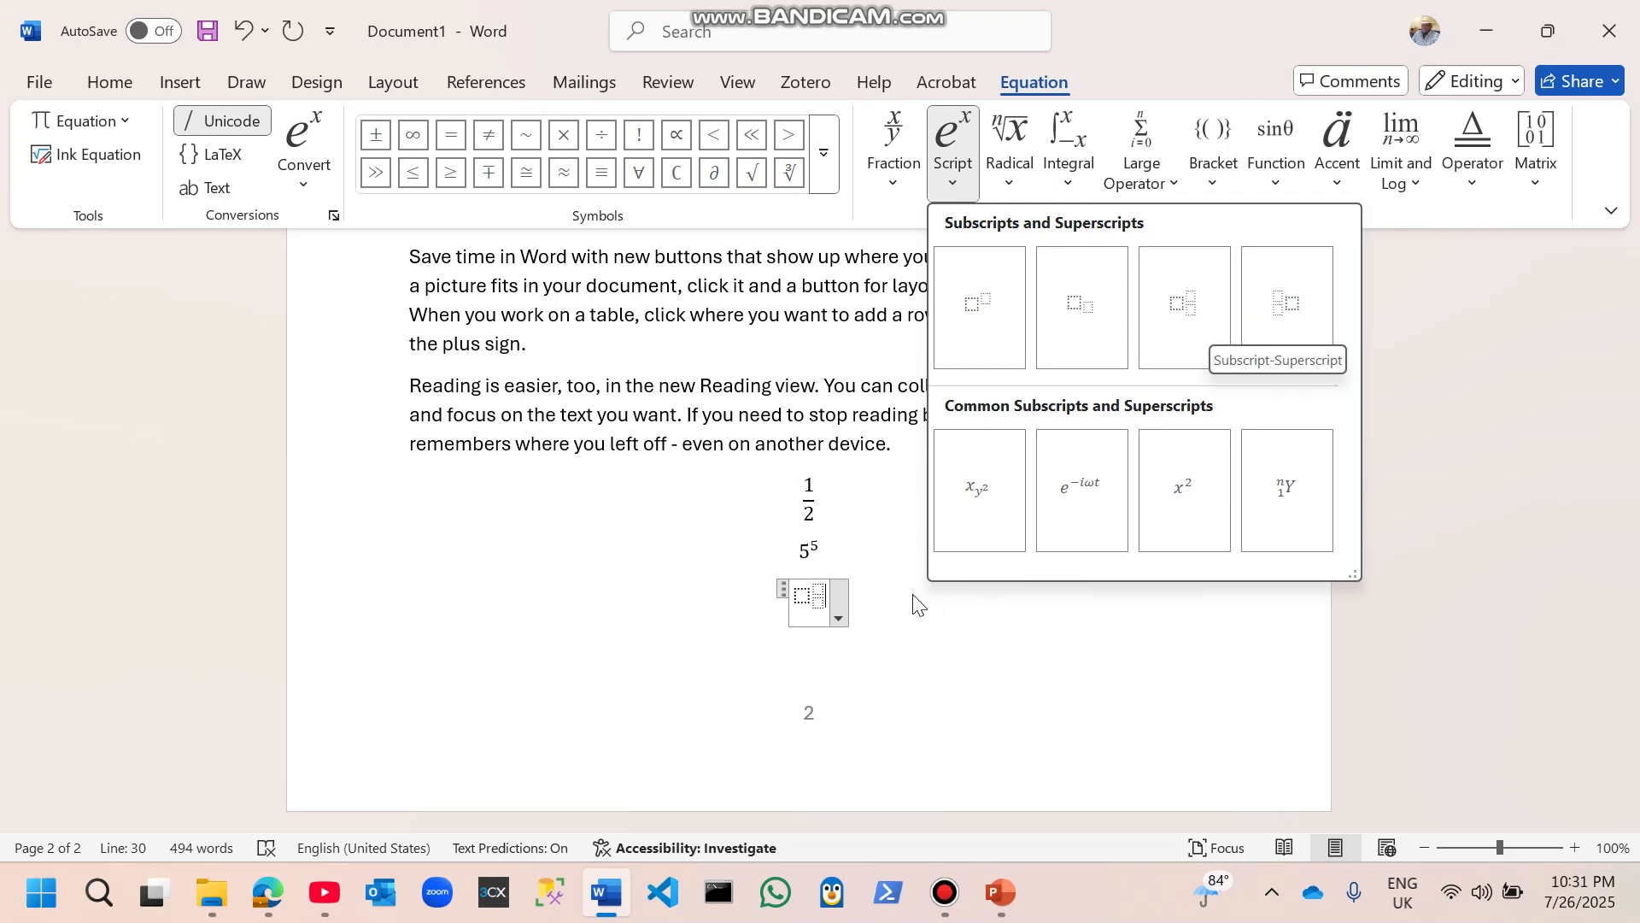
pyautogui.click(808, 595)
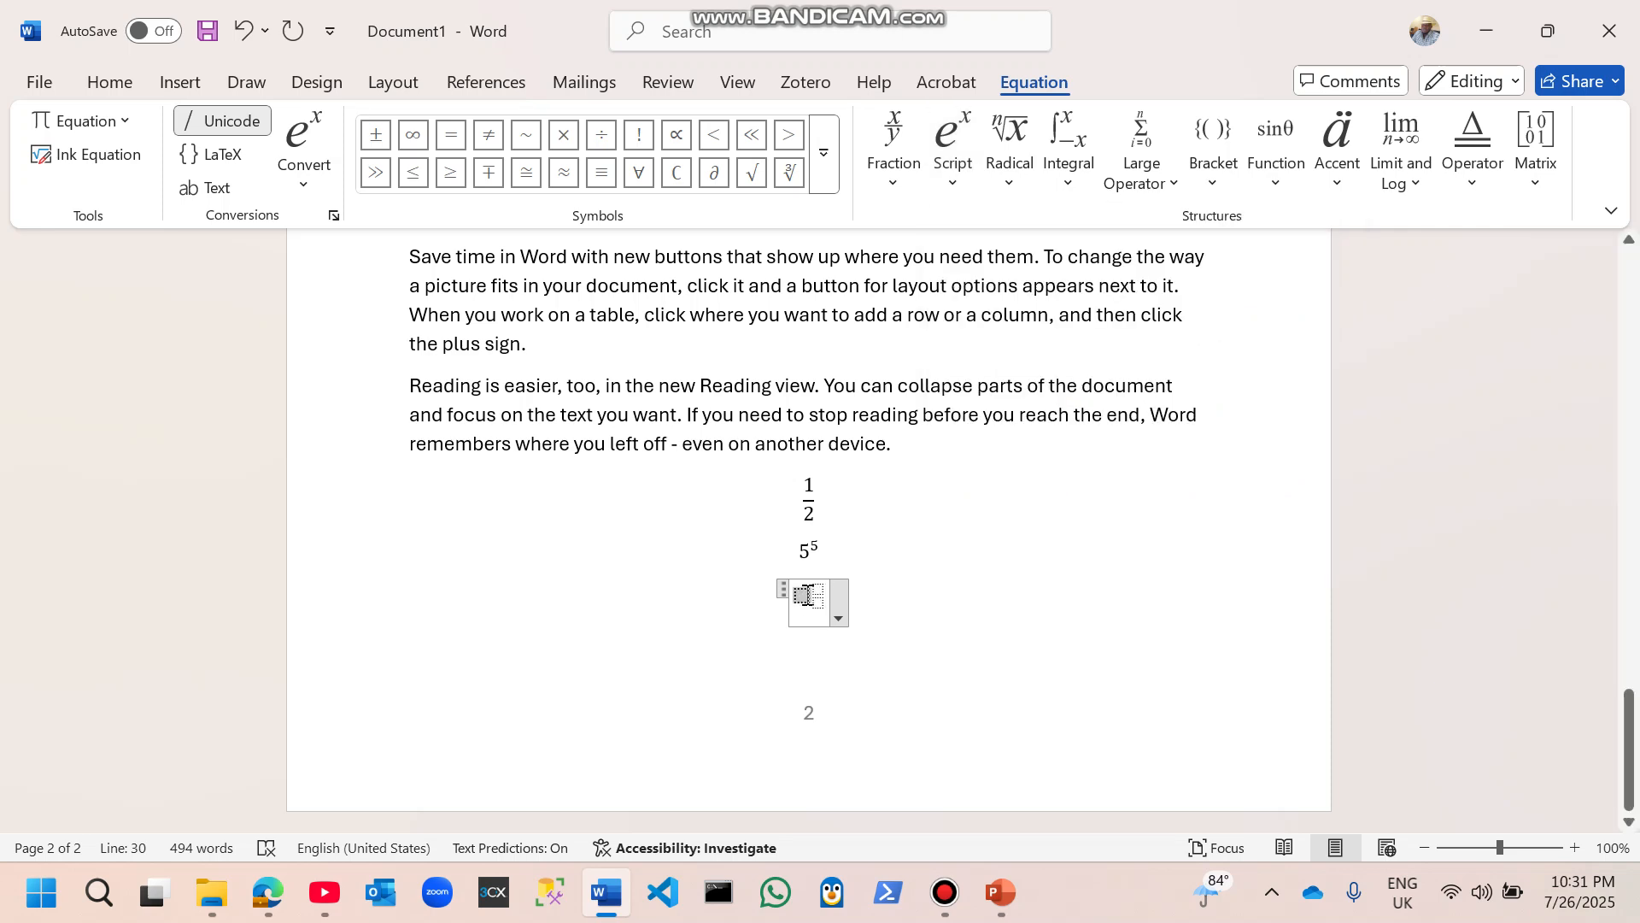
pyautogui.write('1')
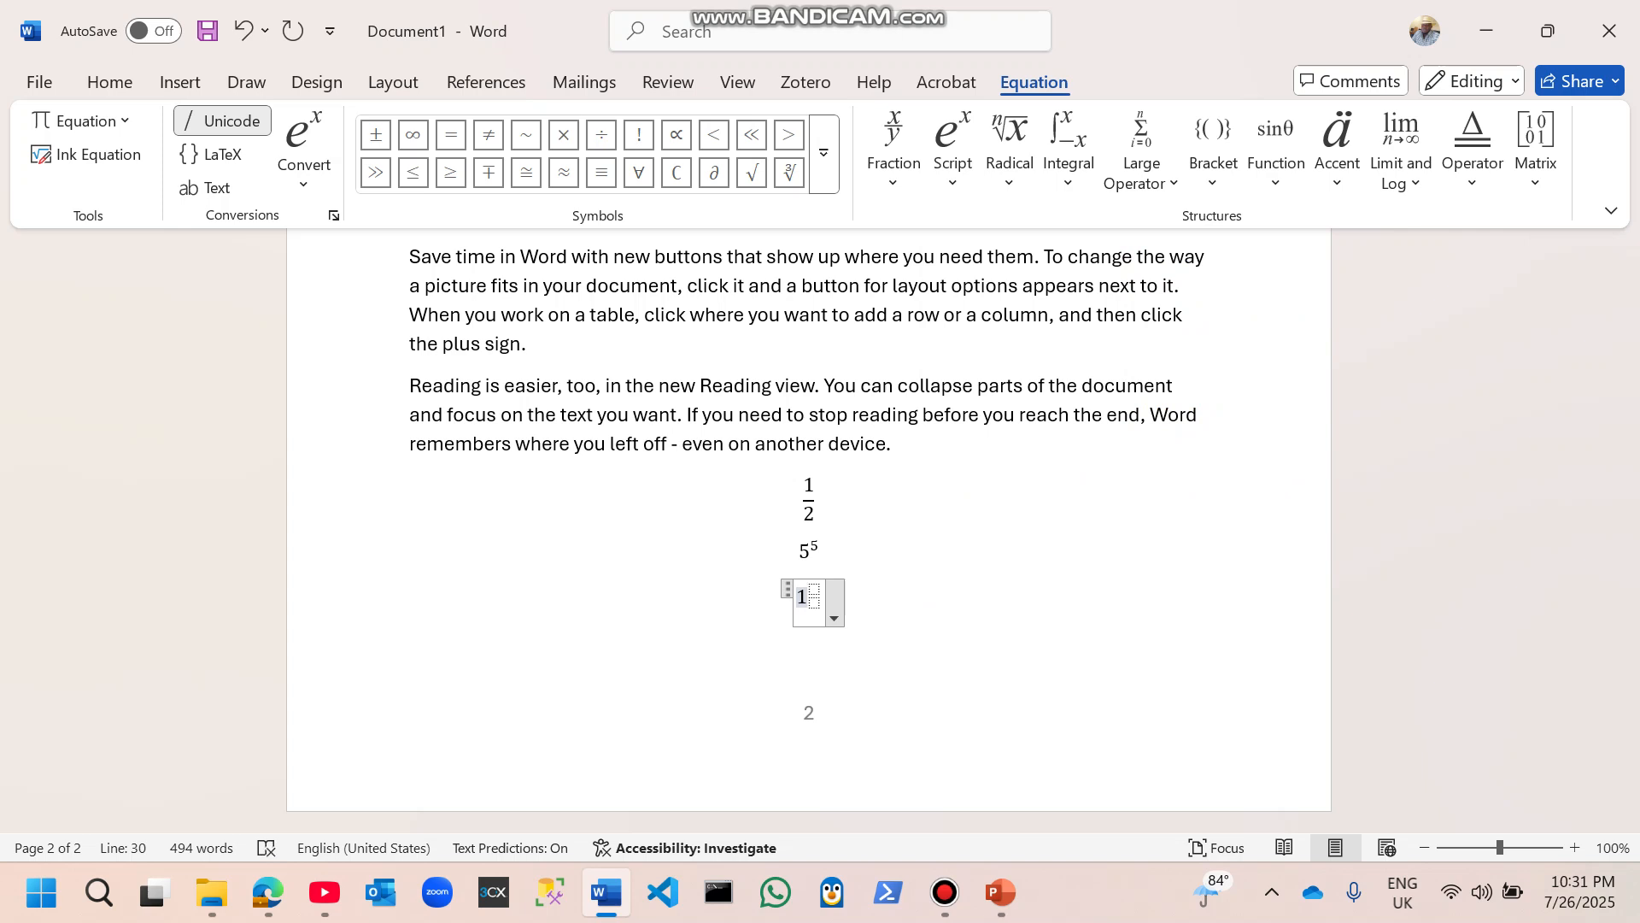
pyautogui.click(819, 590)
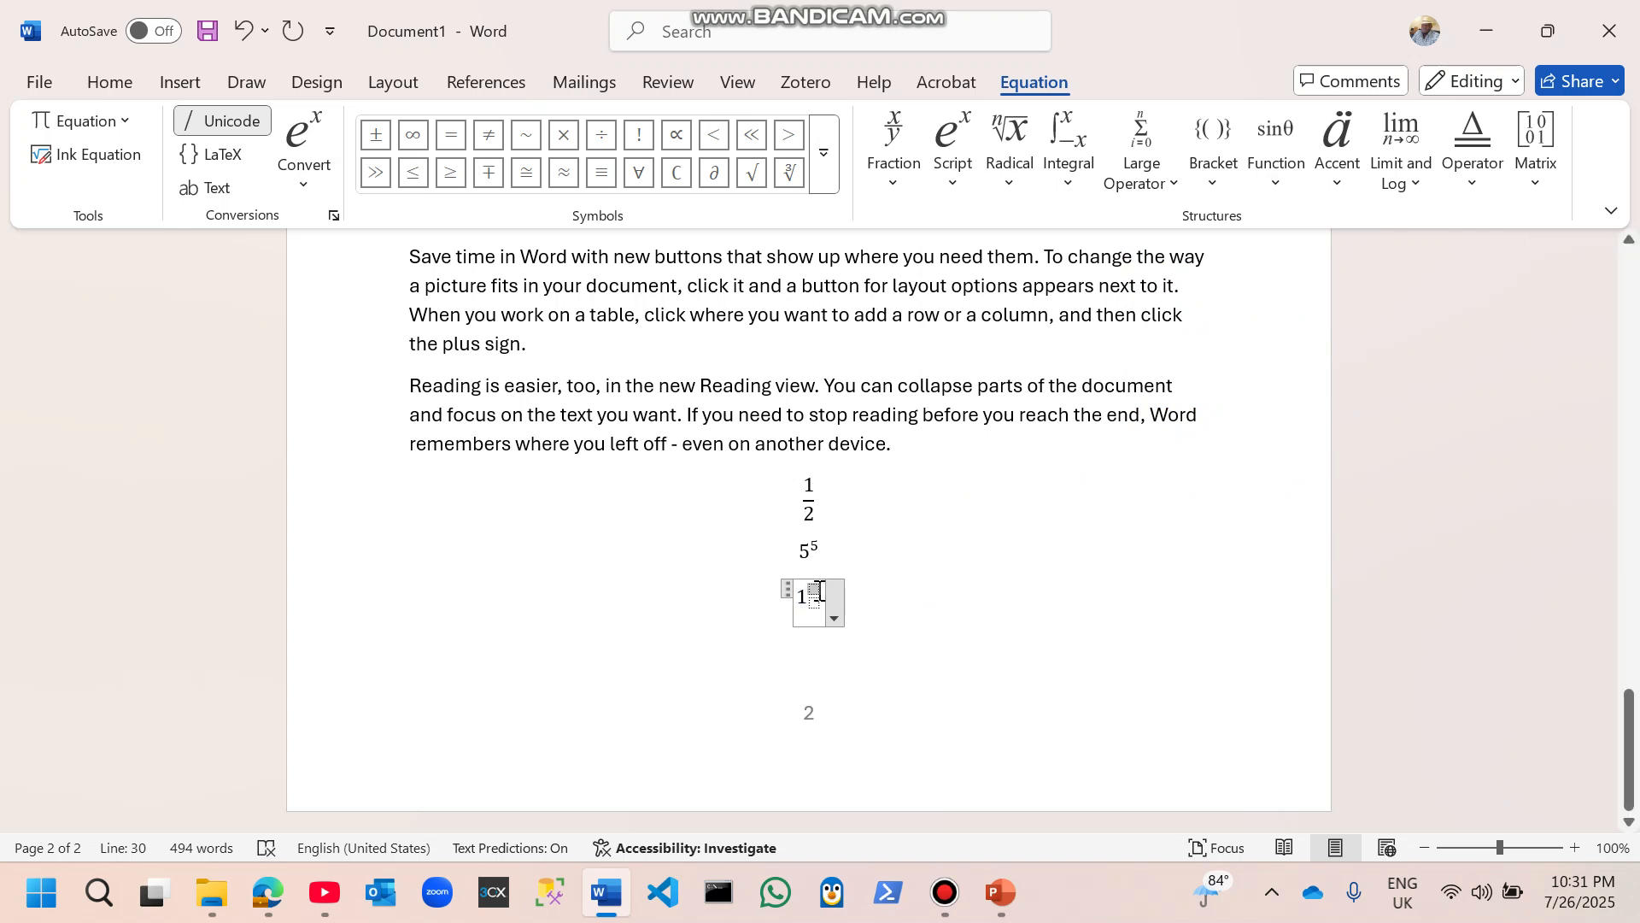
pyautogui.write('1/5')
pyautogui.click(777, 594)
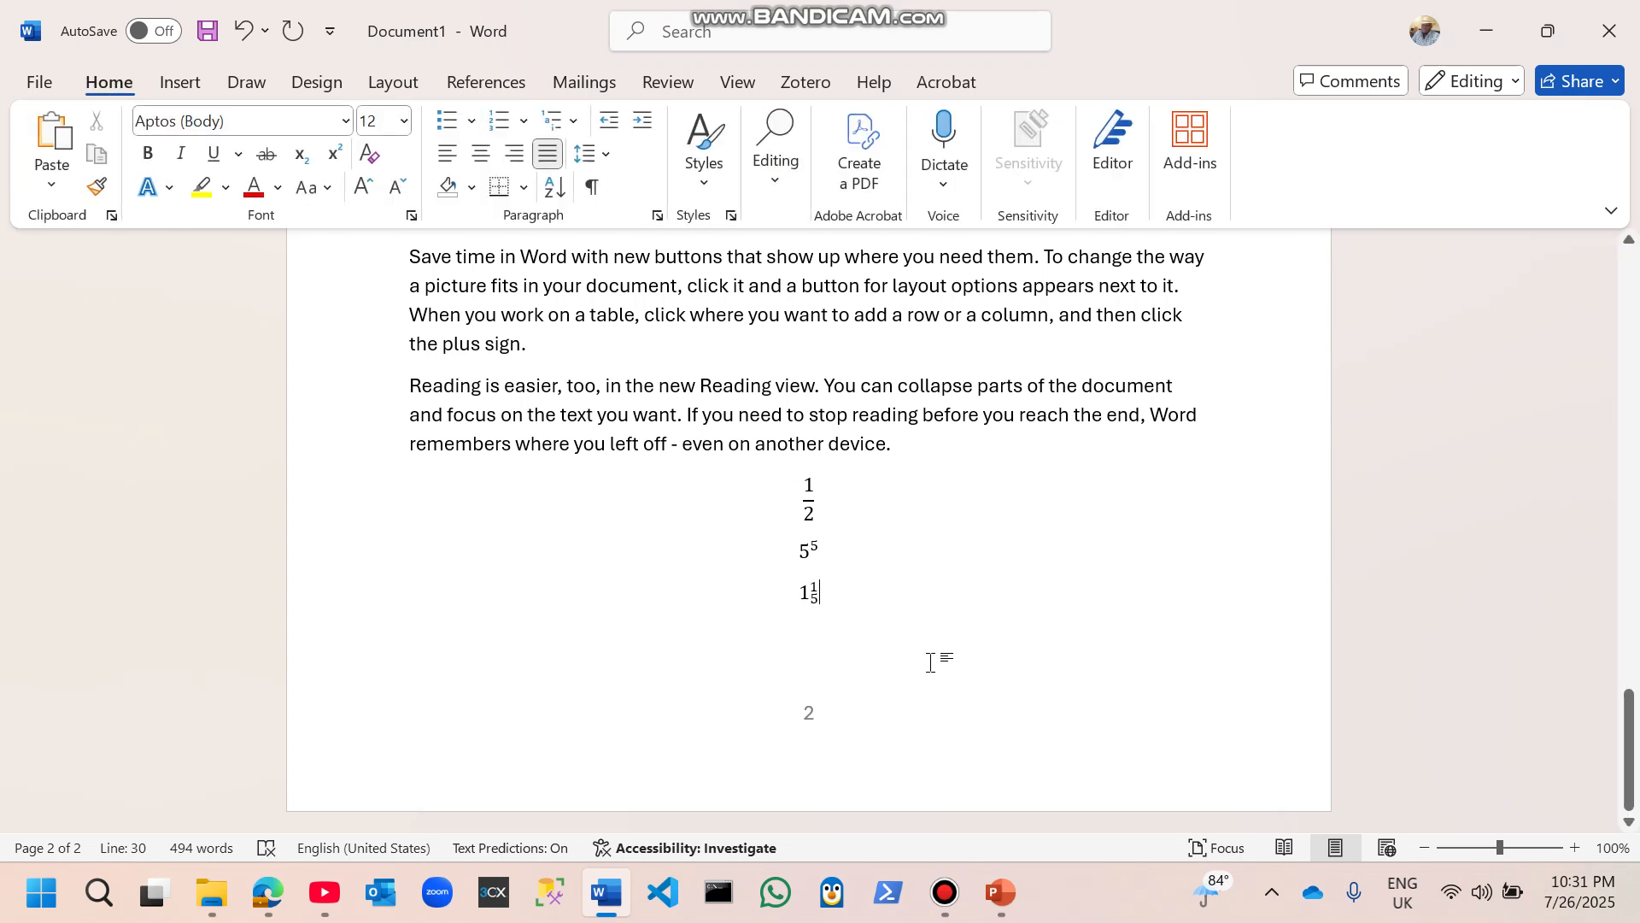
# Step: Insert an empty fourth equation on a new line below the third one
pyautogui.press('Return')
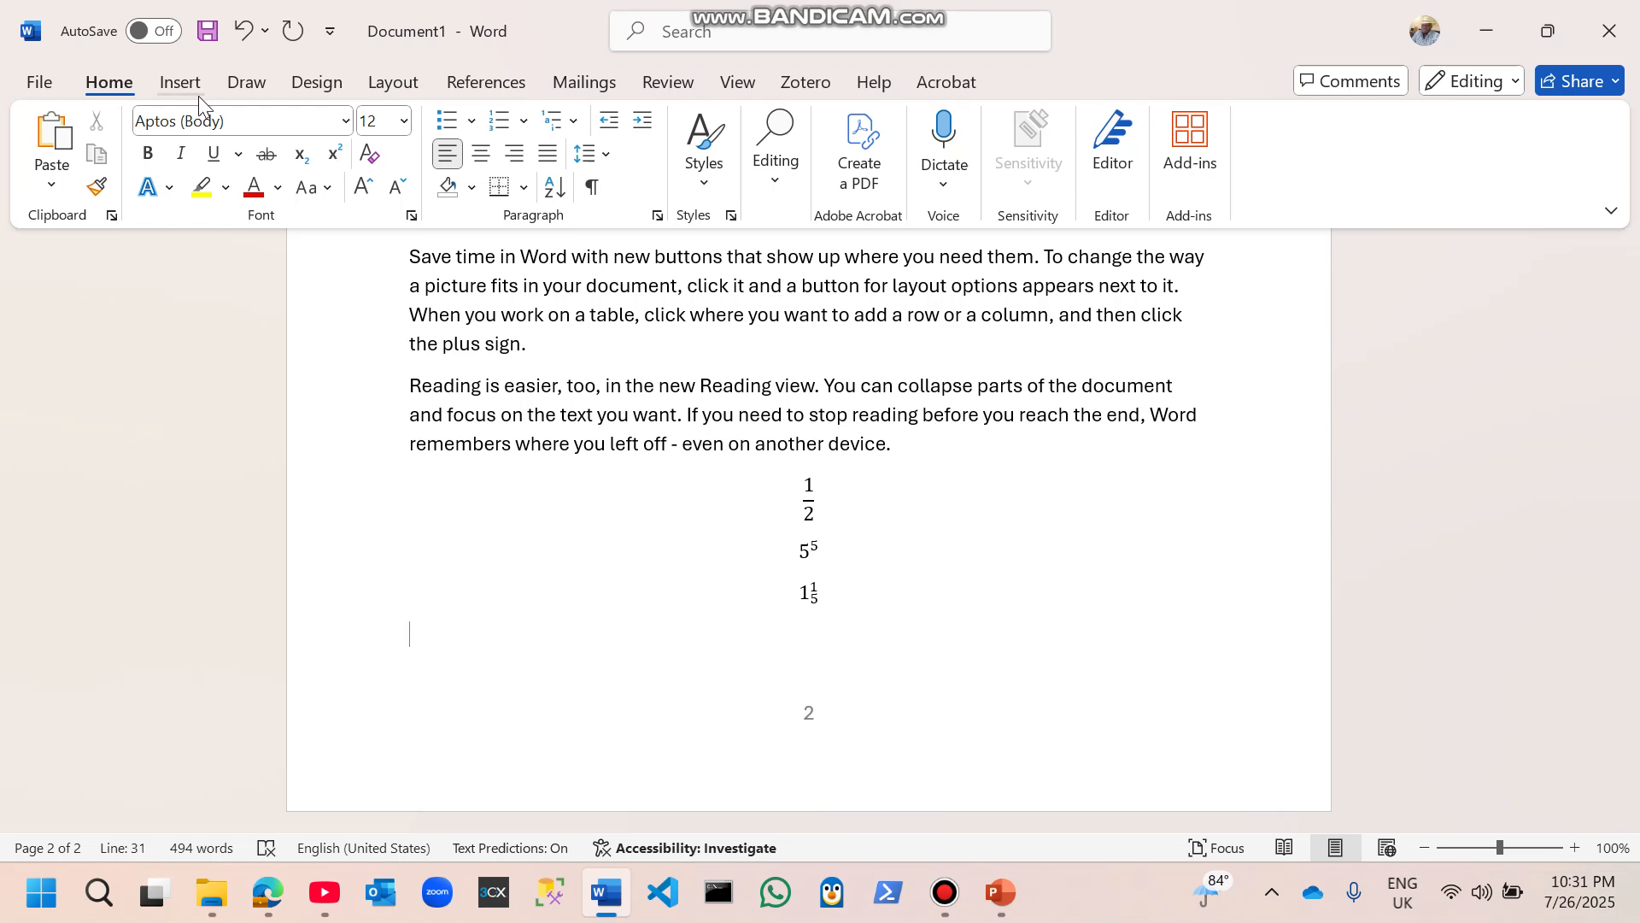
pyautogui.click(180, 83)
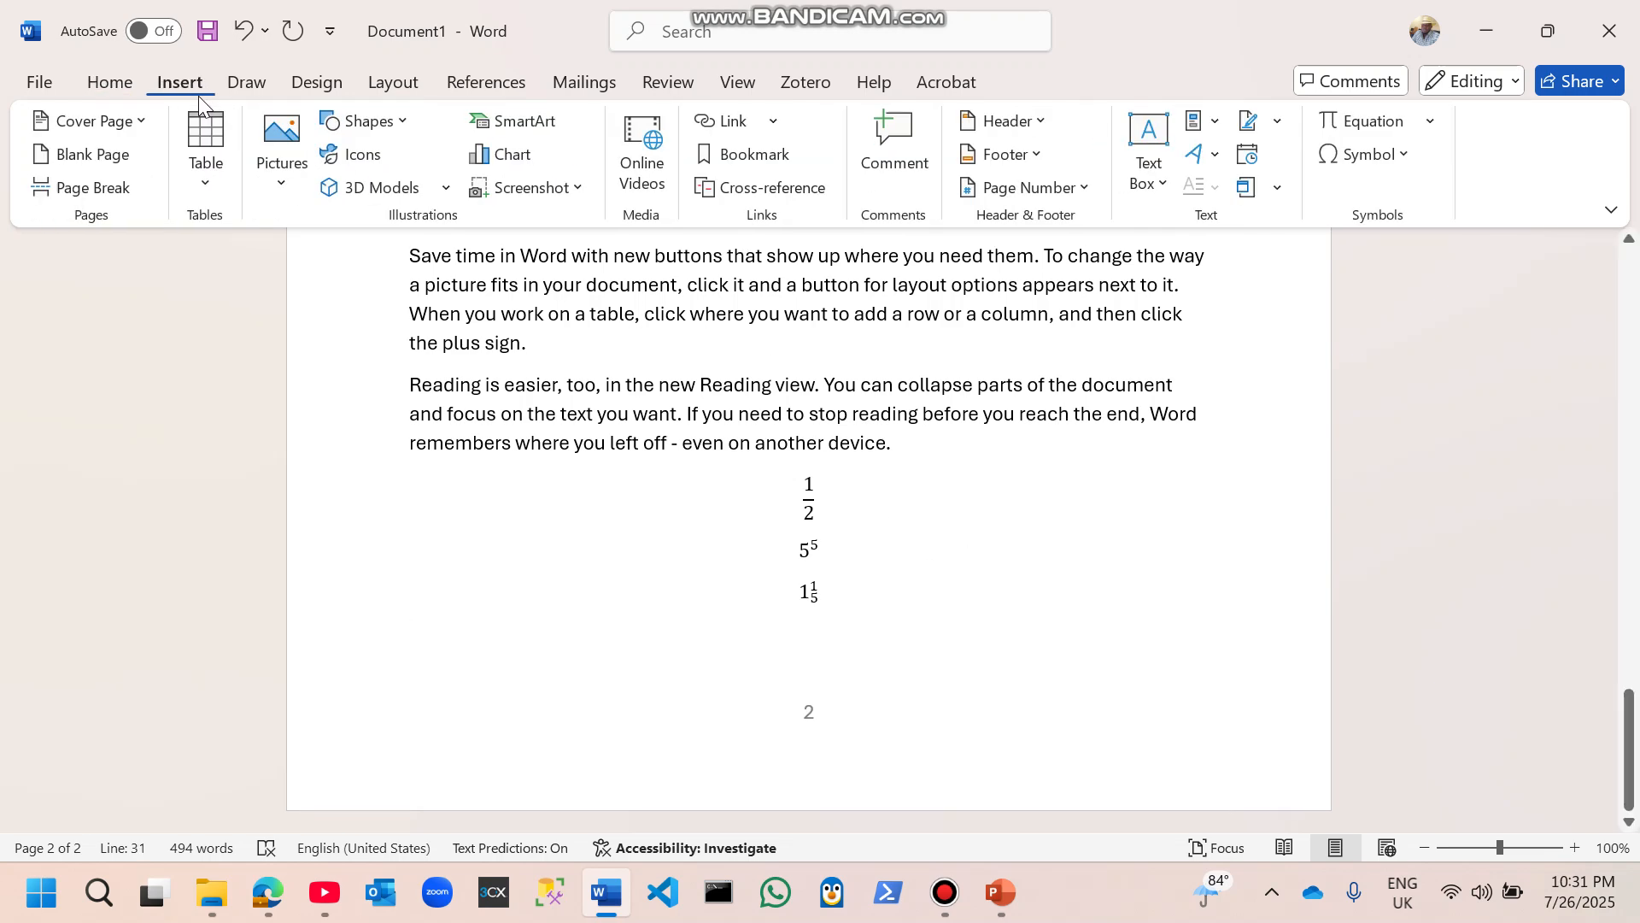
pyautogui.click(1348, 135)
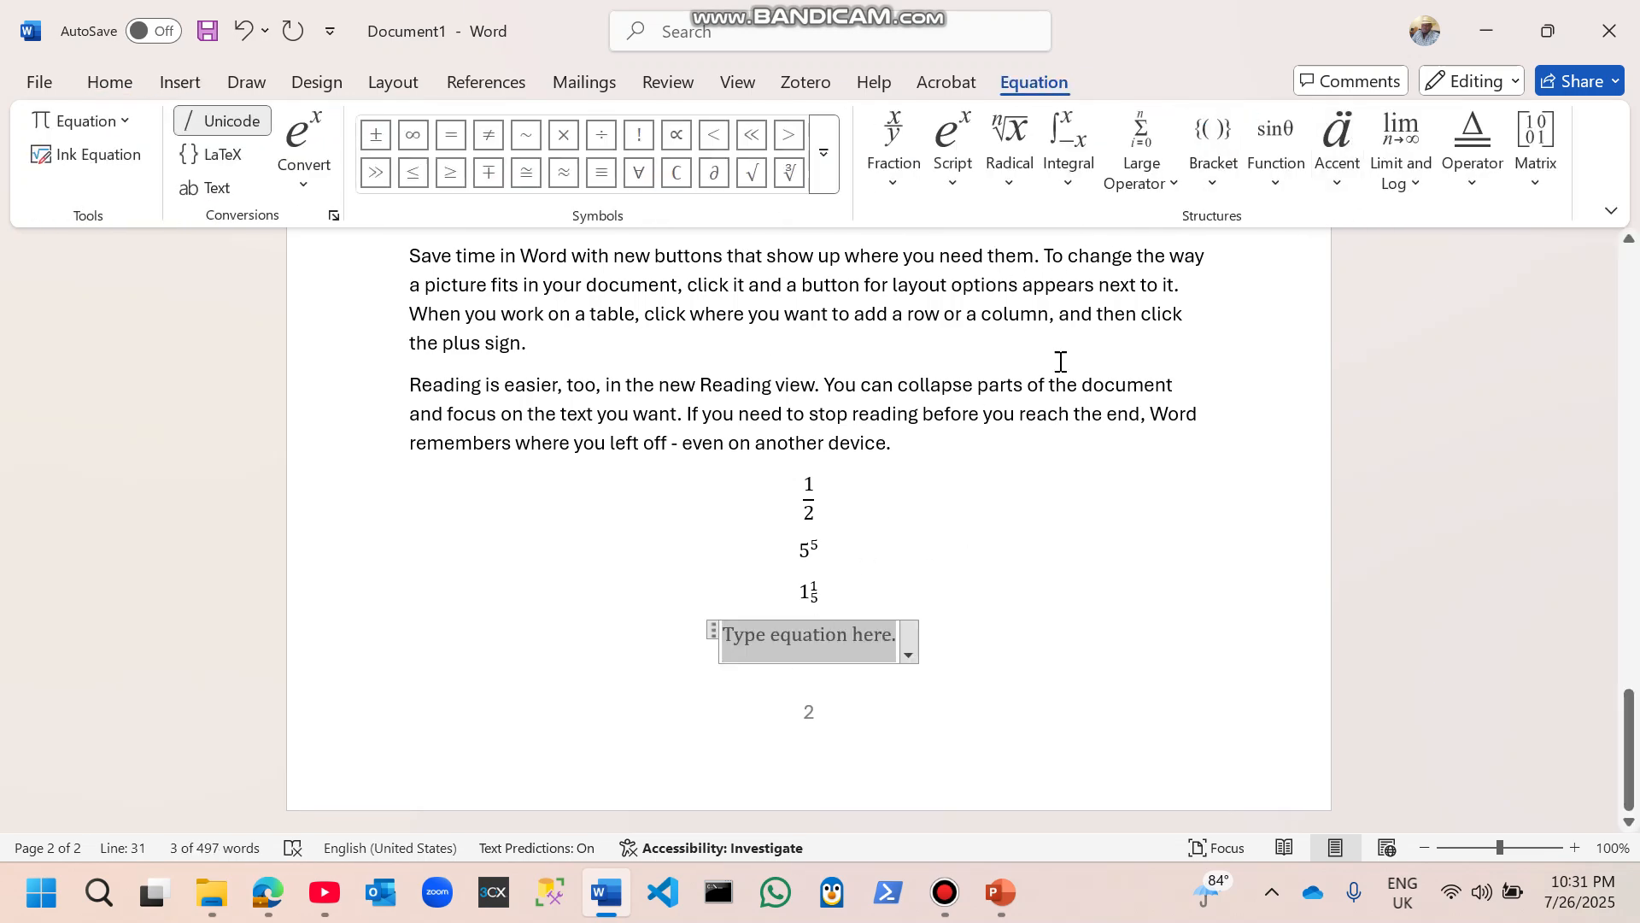
pyautogui.click(1074, 199)
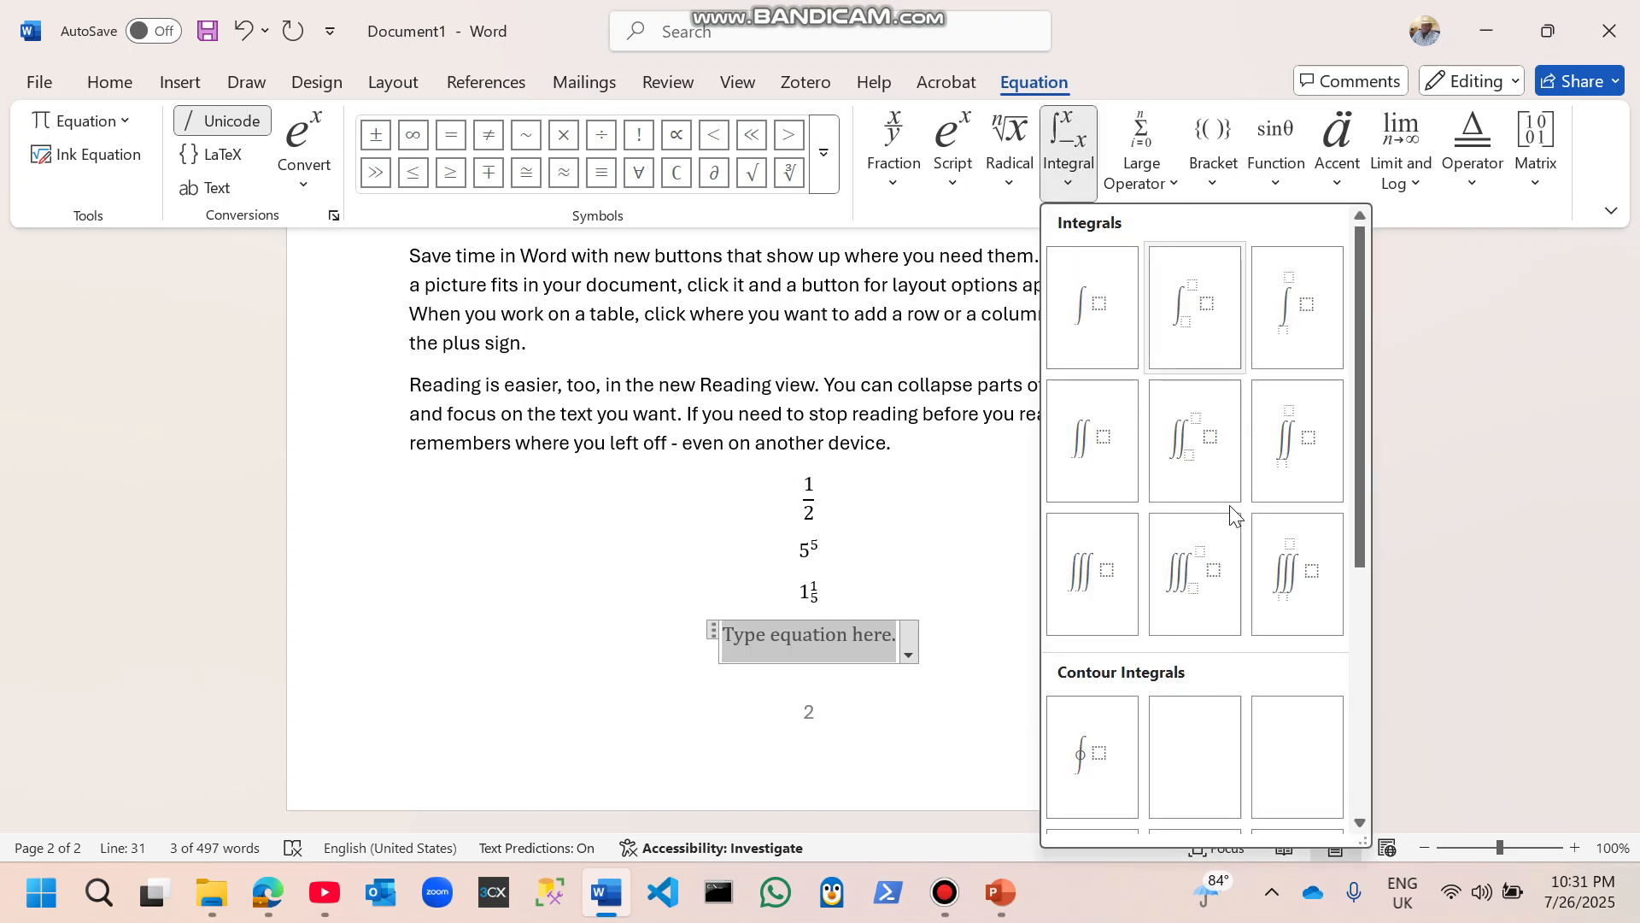
pyautogui.click(1208, 172)
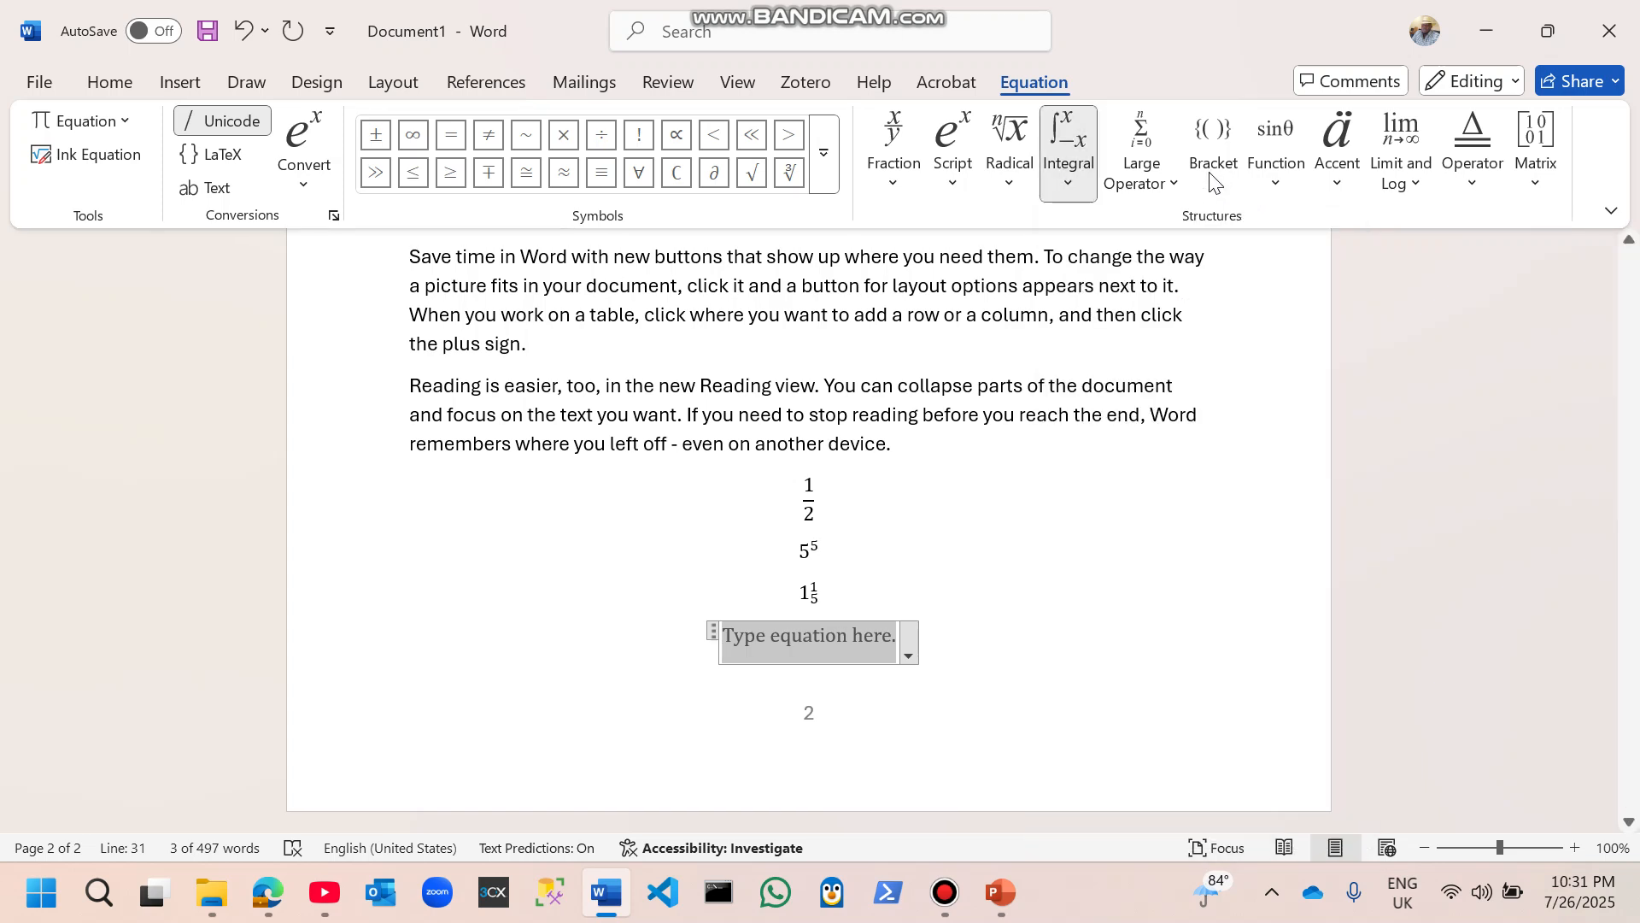
pyautogui.click(1334, 176)
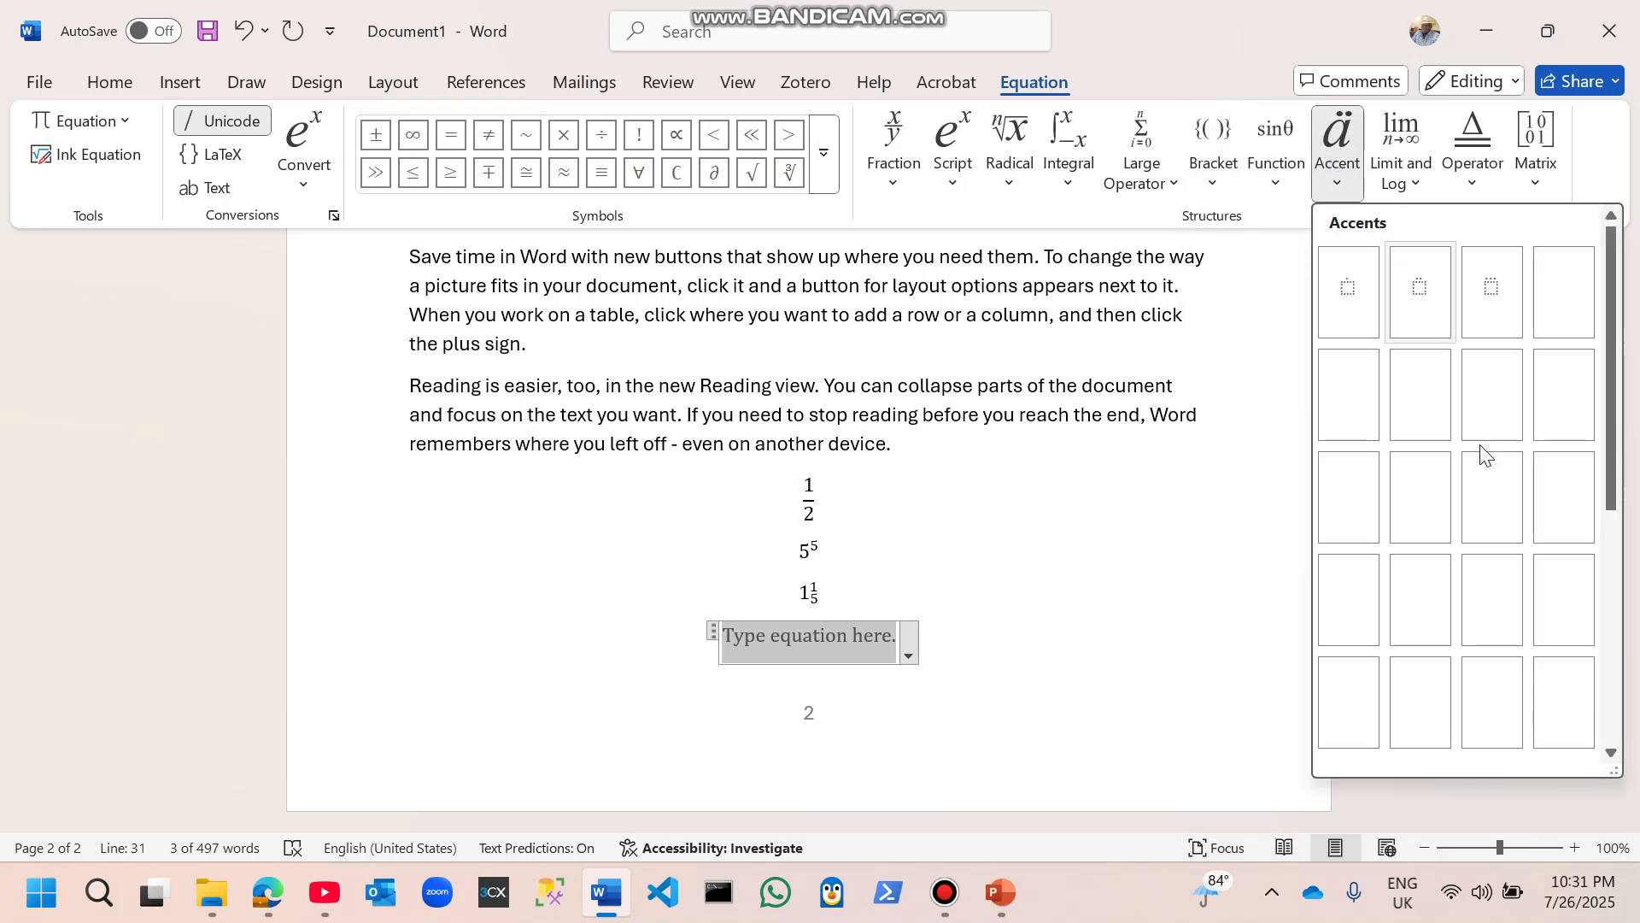
pyautogui.click(1471, 174)
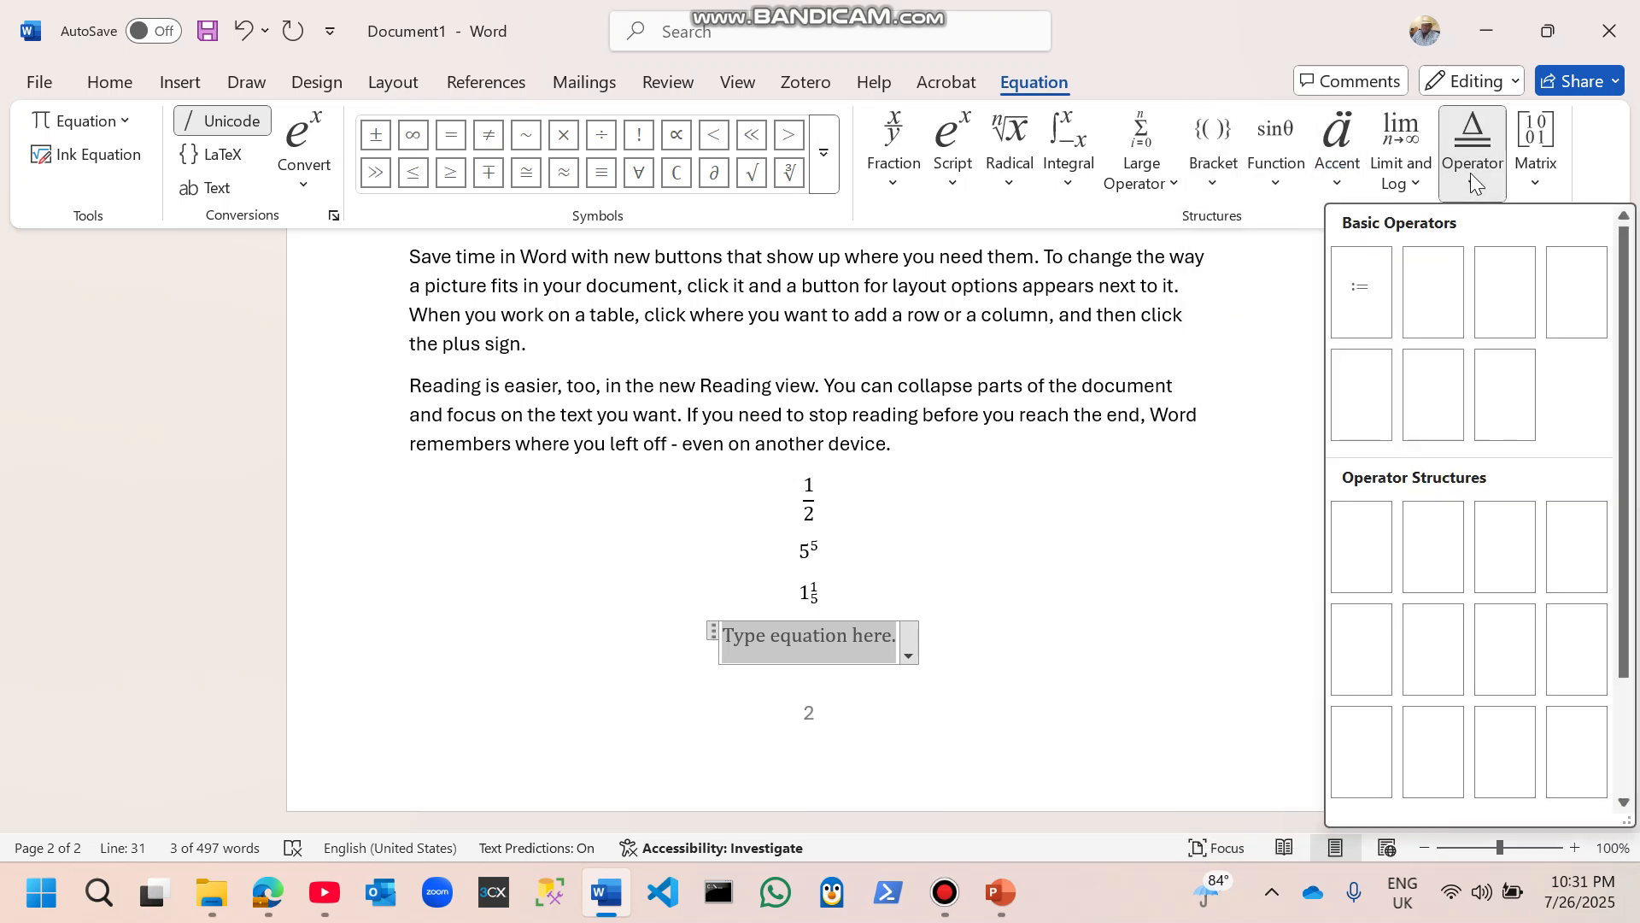
# Step: Examine the matrix structures and the Basic Math, Arrows, Greek Letters, Geometry and Operators symbol sets available for equations
pyautogui.click(1540, 180)
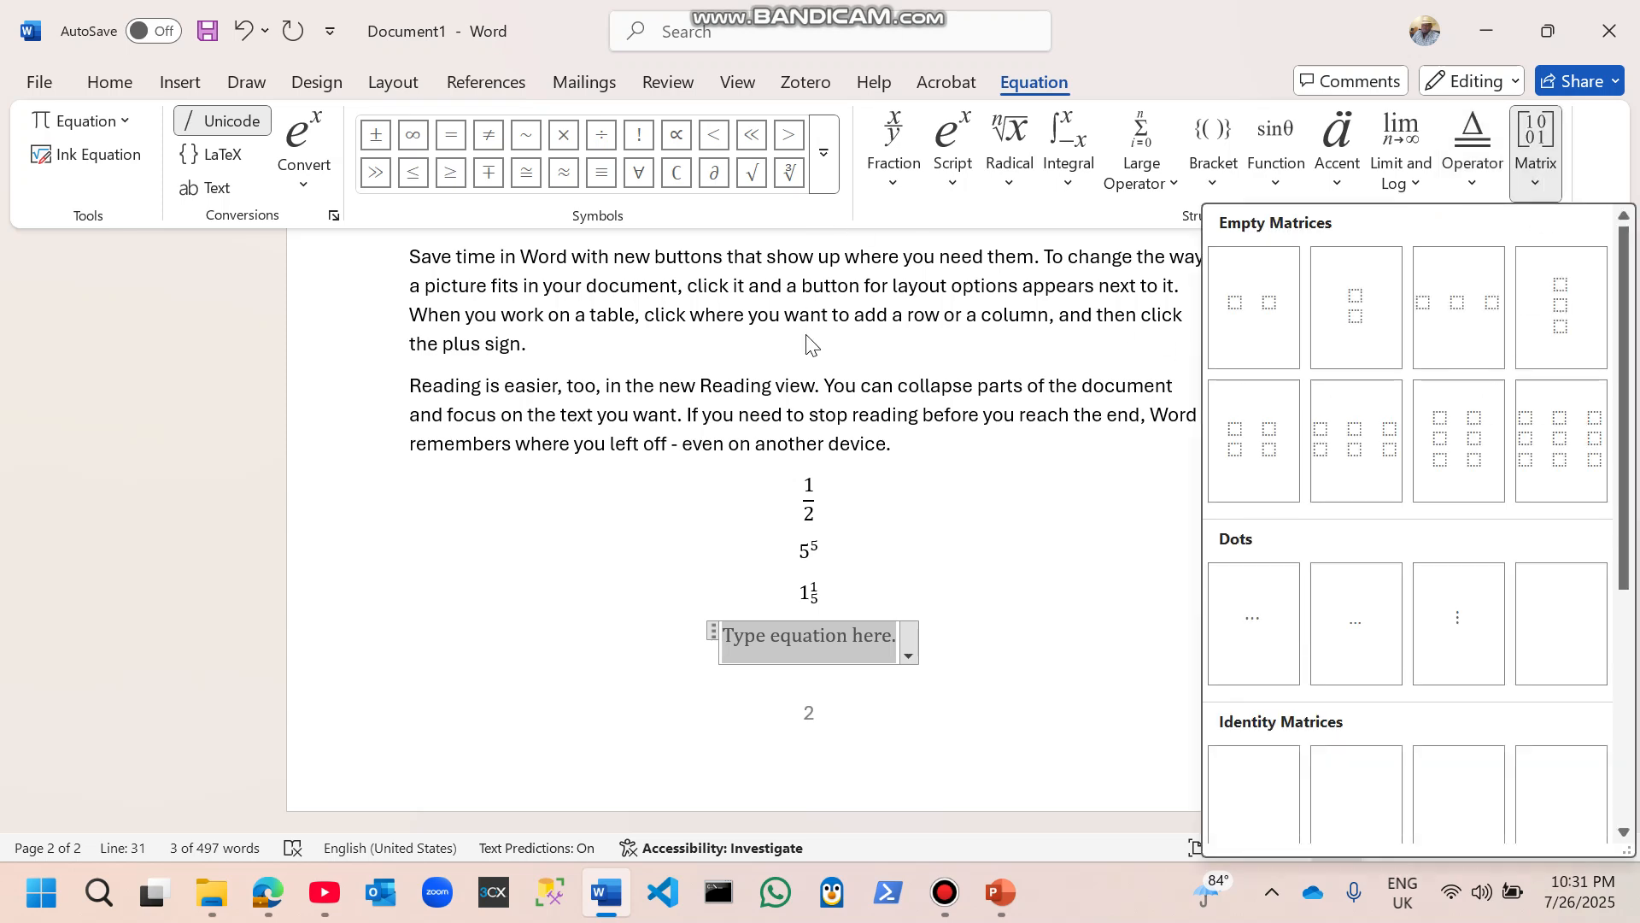
pyautogui.click(824, 154)
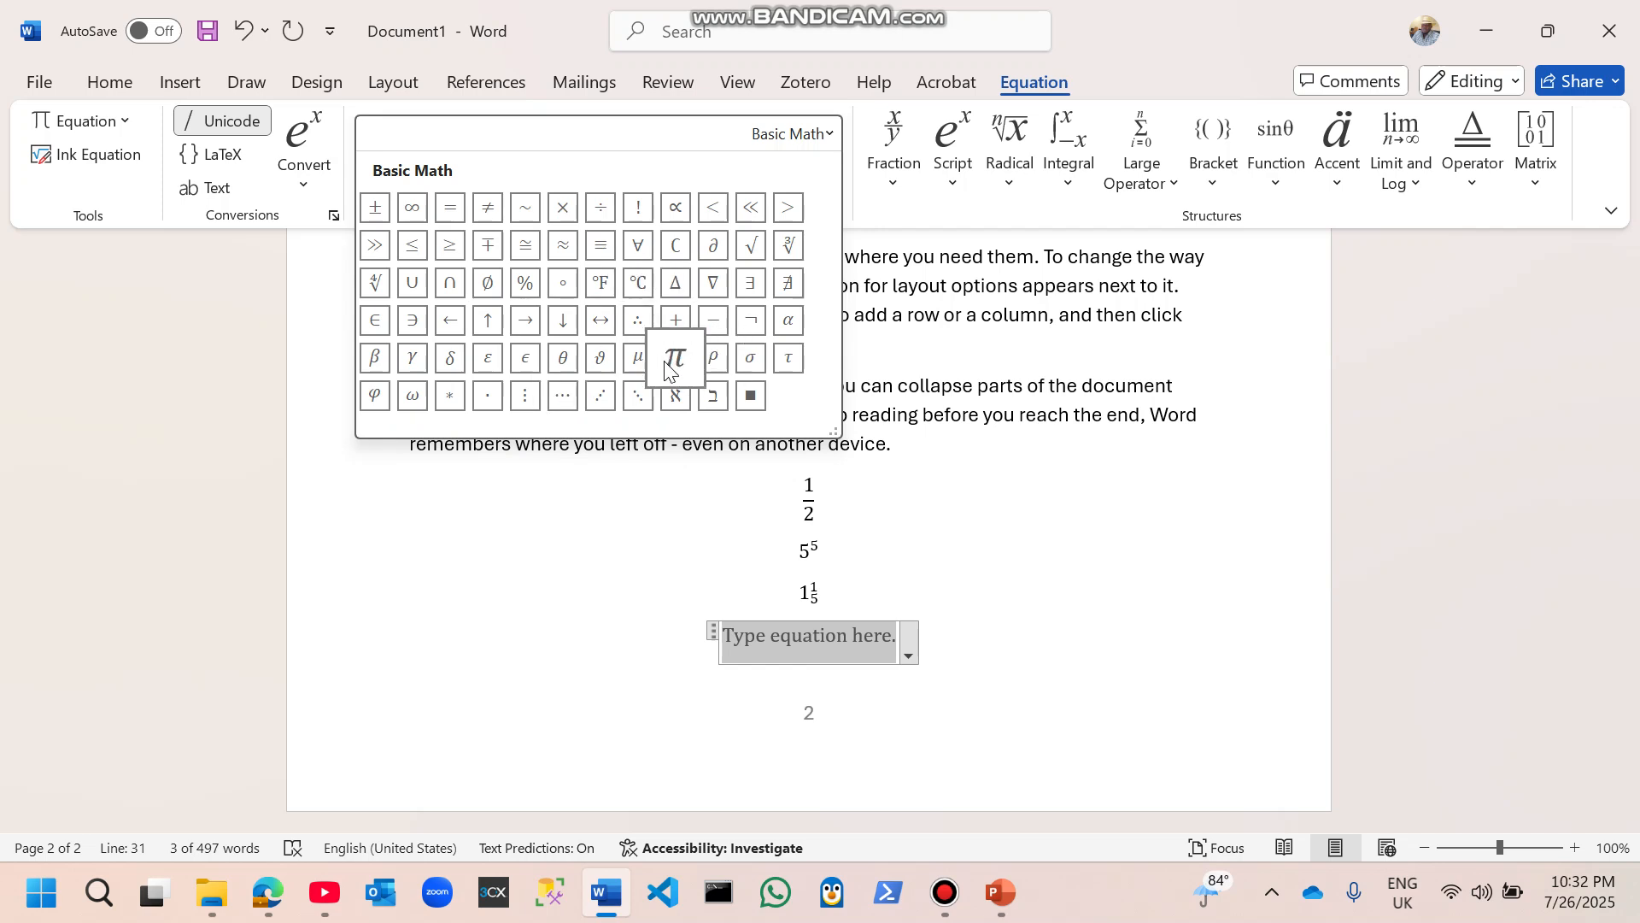
pyautogui.click(829, 134)
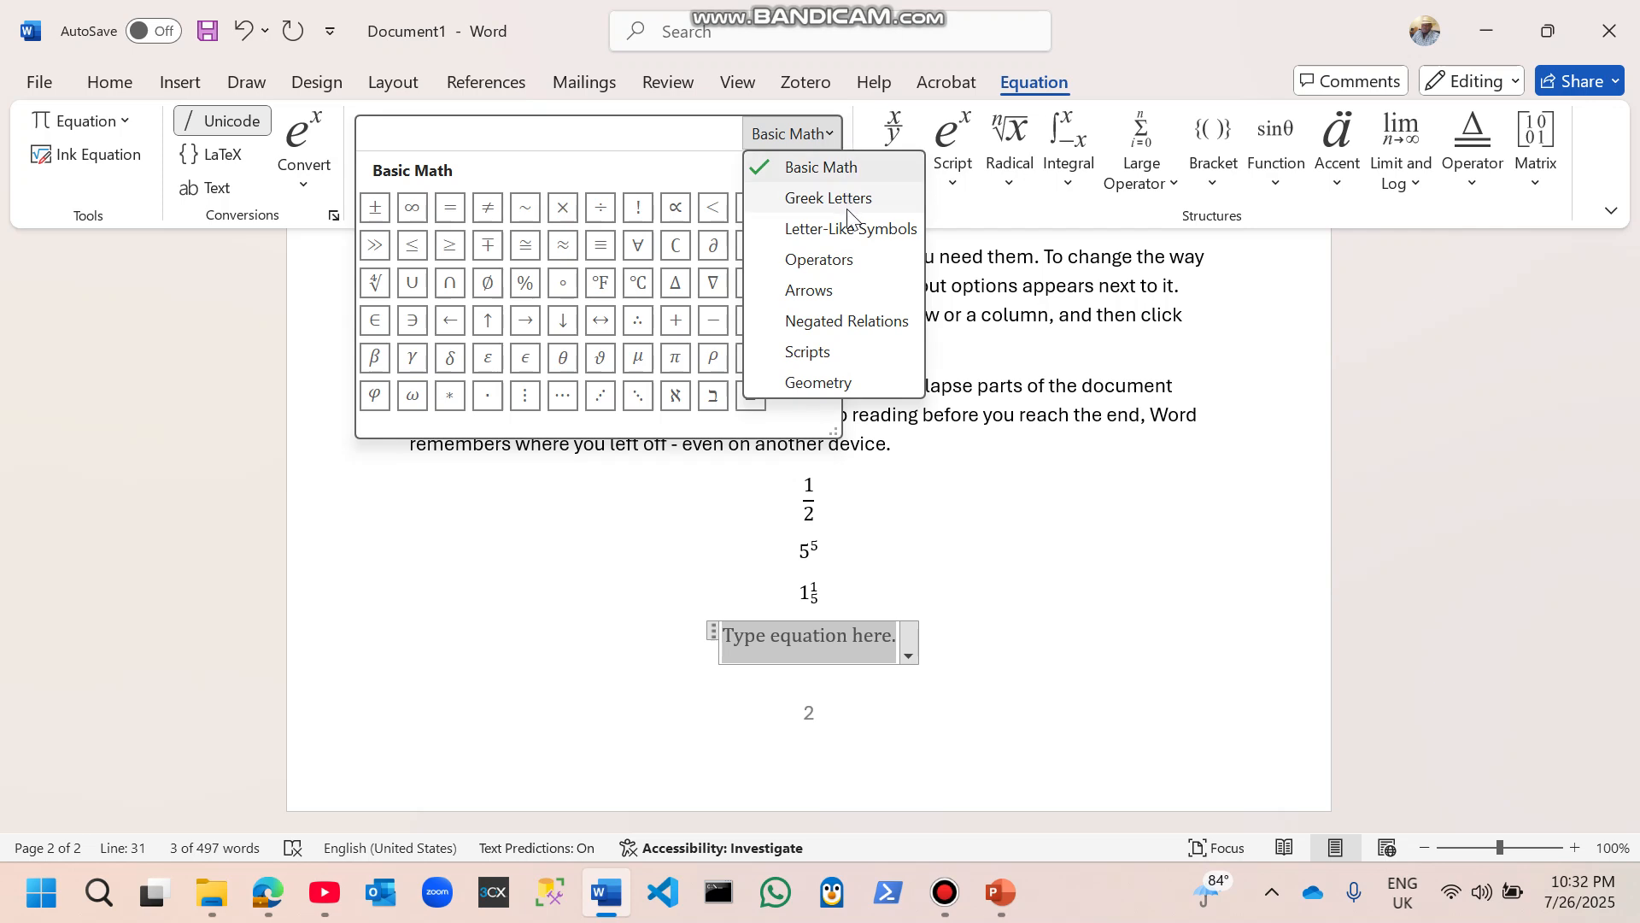
pyautogui.click(818, 292)
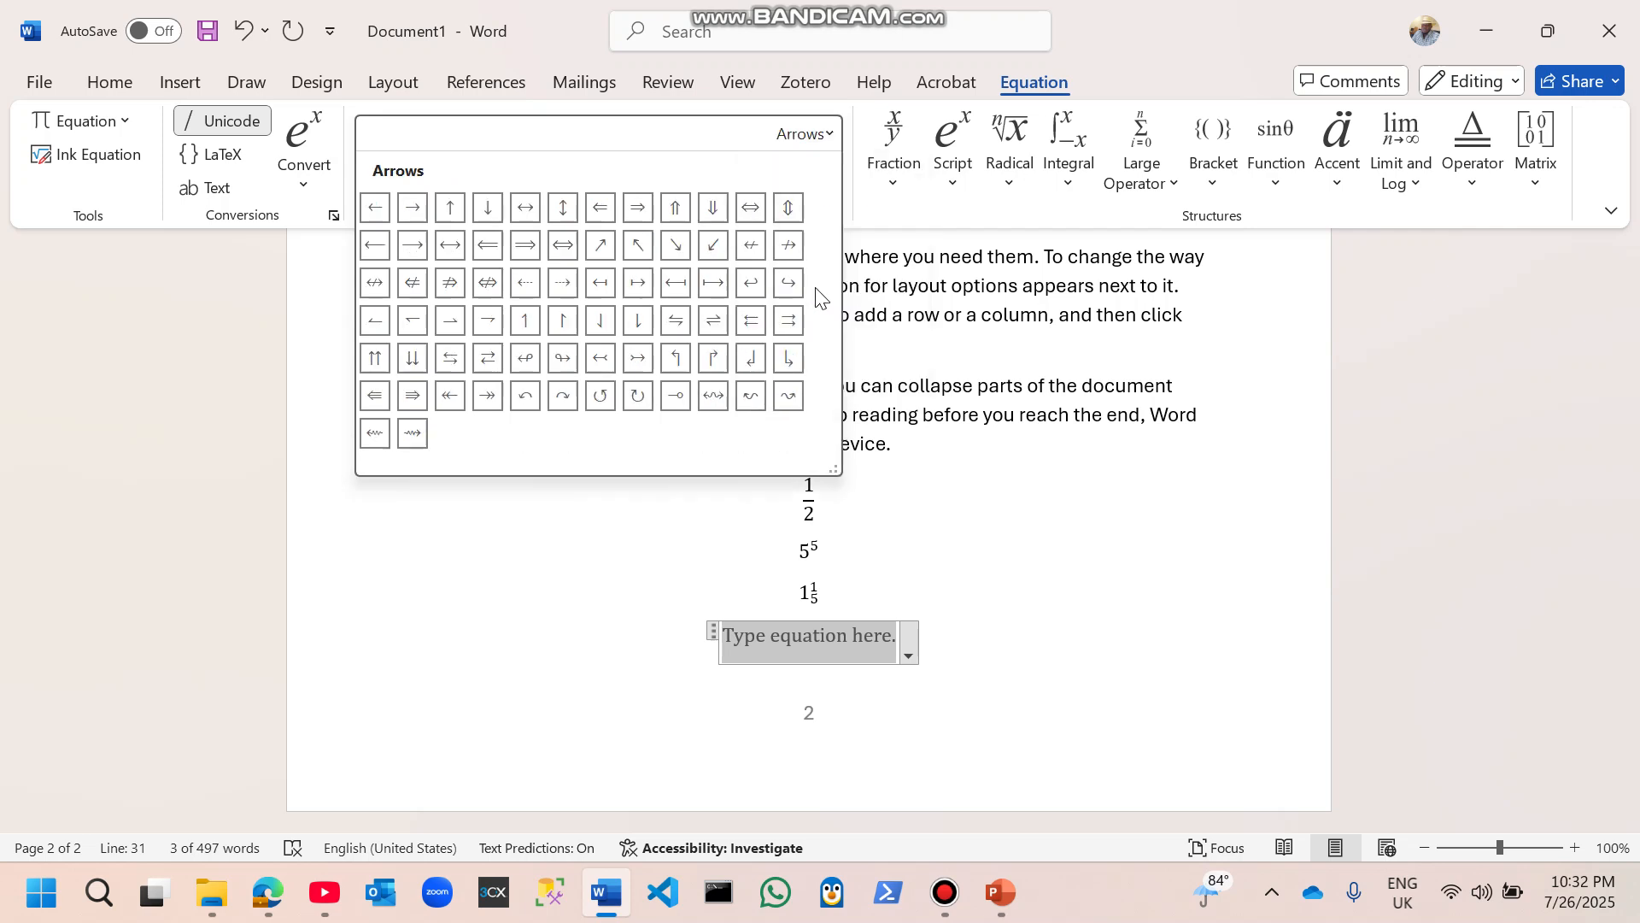
pyautogui.click(812, 136)
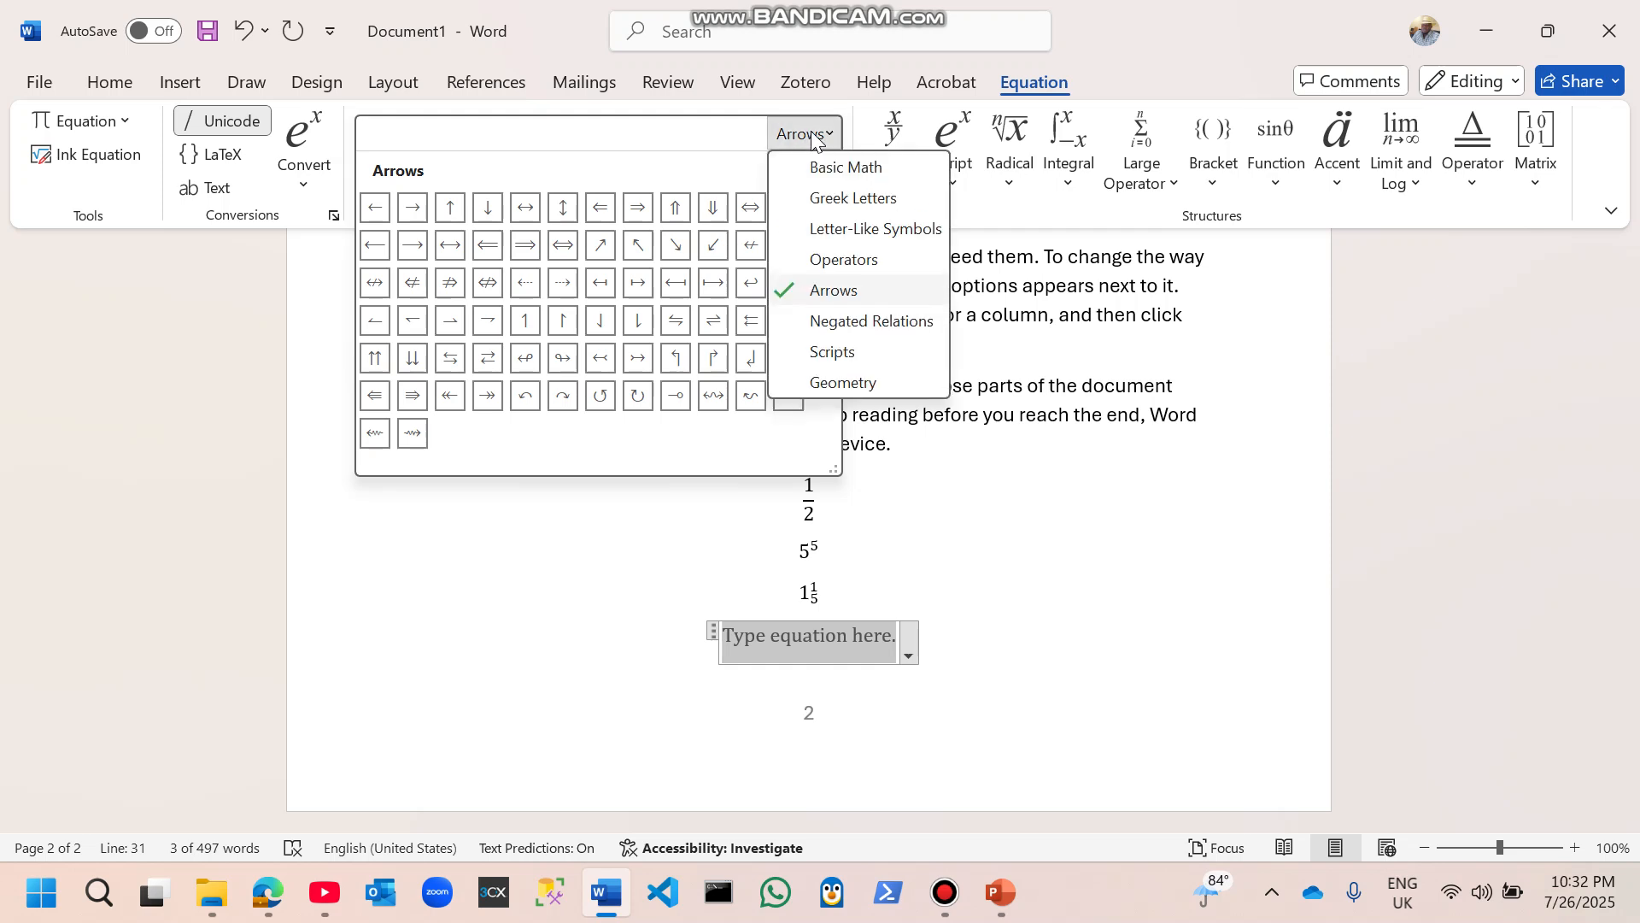
pyautogui.click(847, 205)
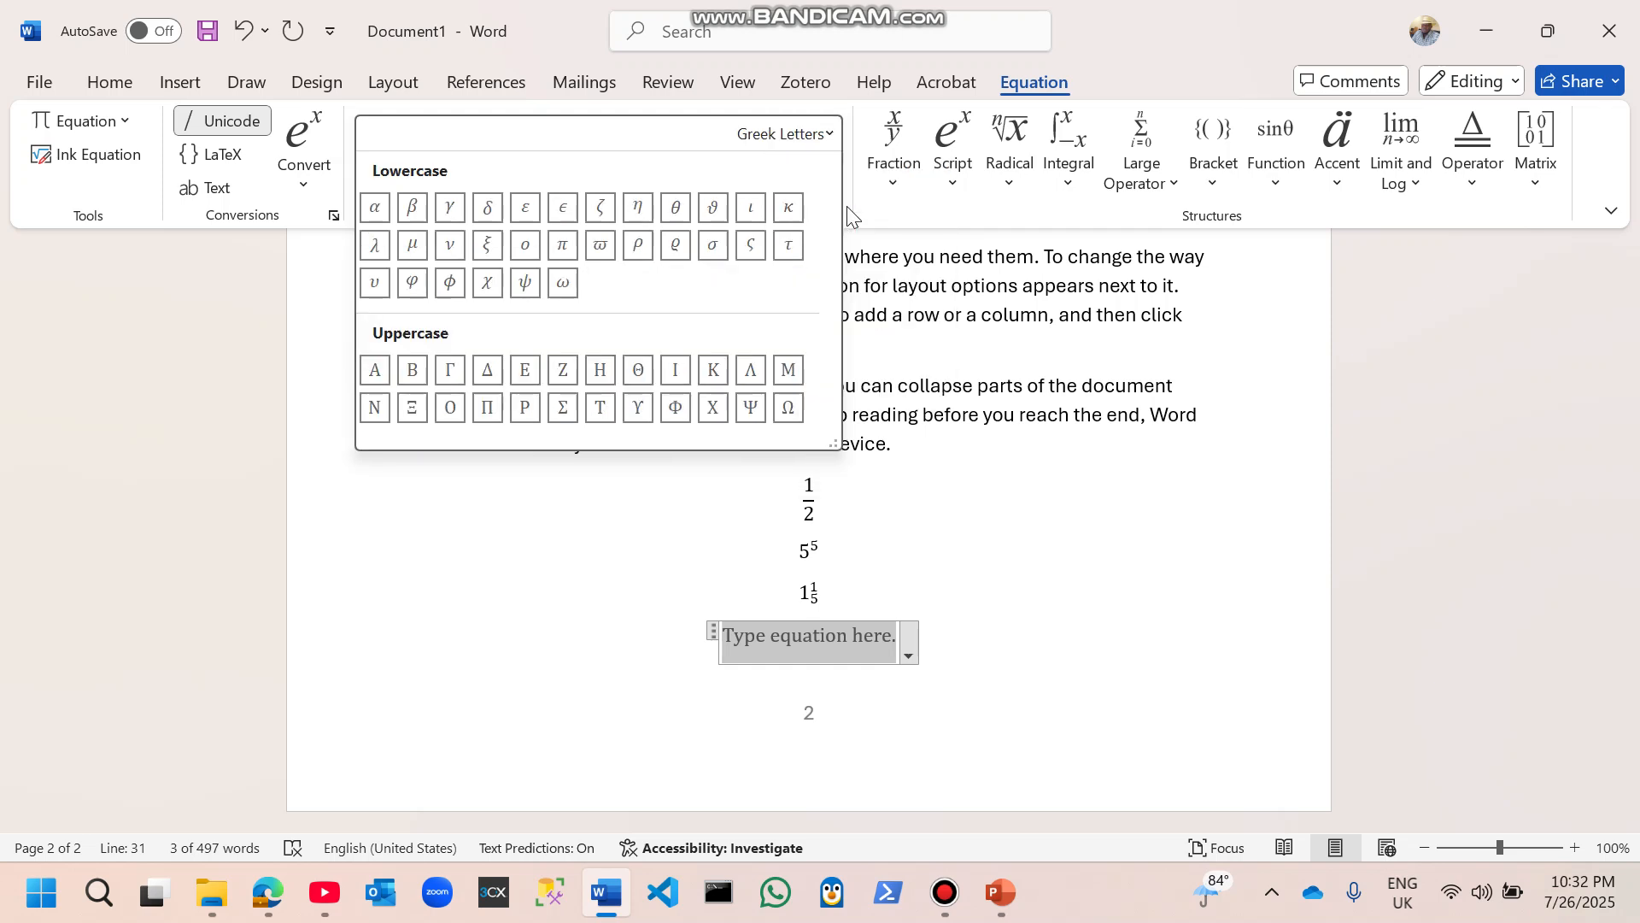
pyautogui.click(825, 135)
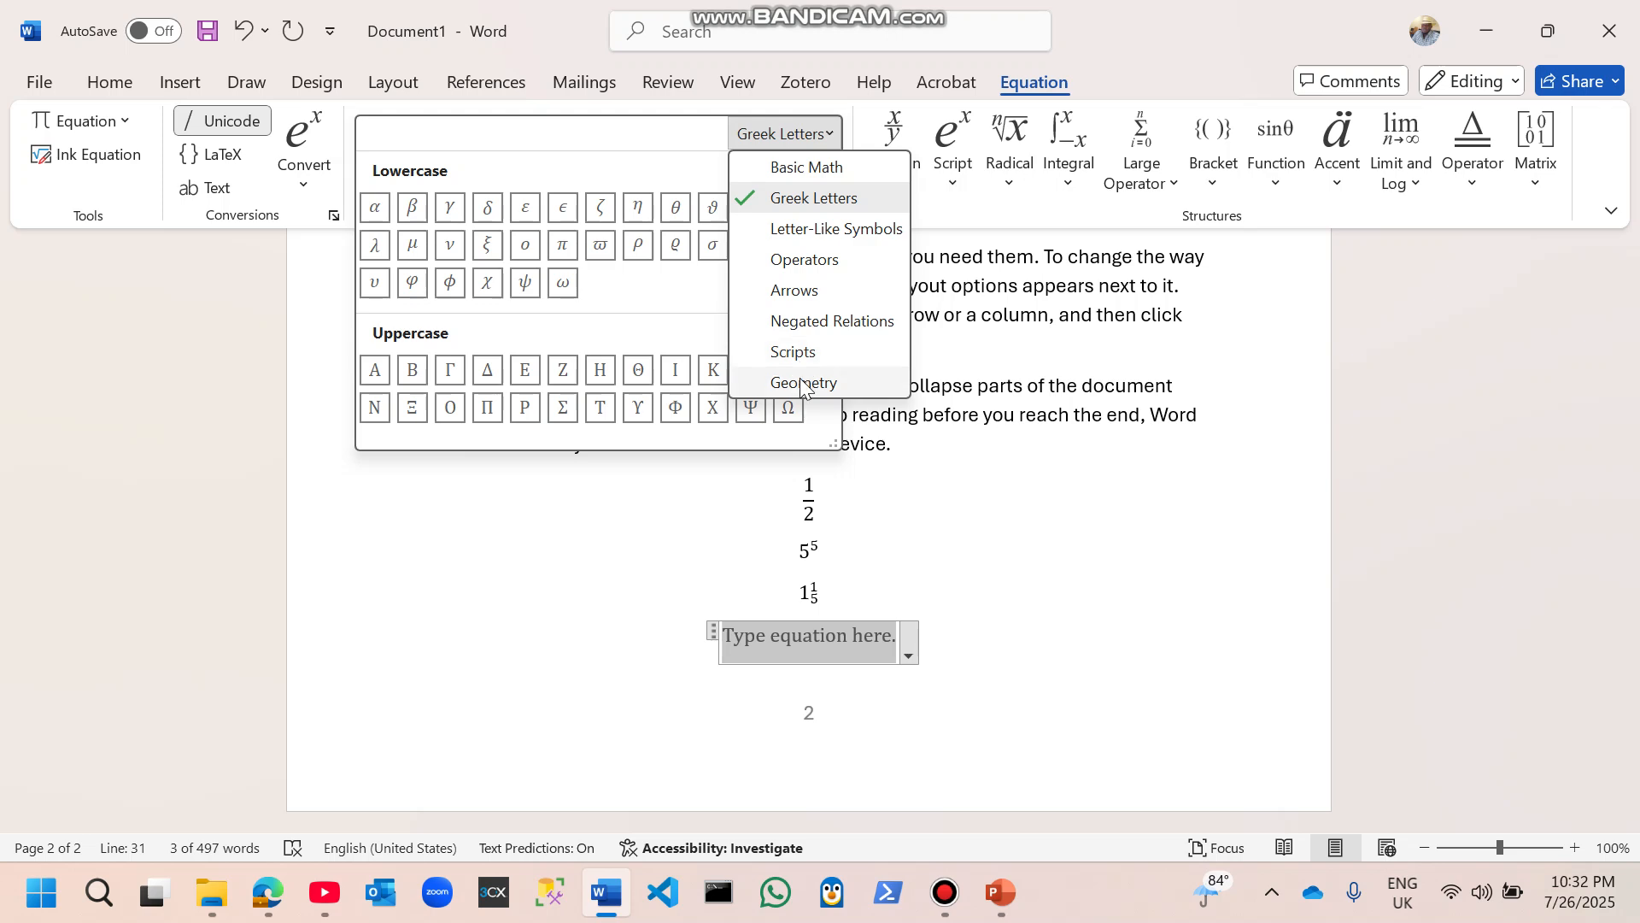
pyautogui.click(801, 382)
pyautogui.click(825, 134)
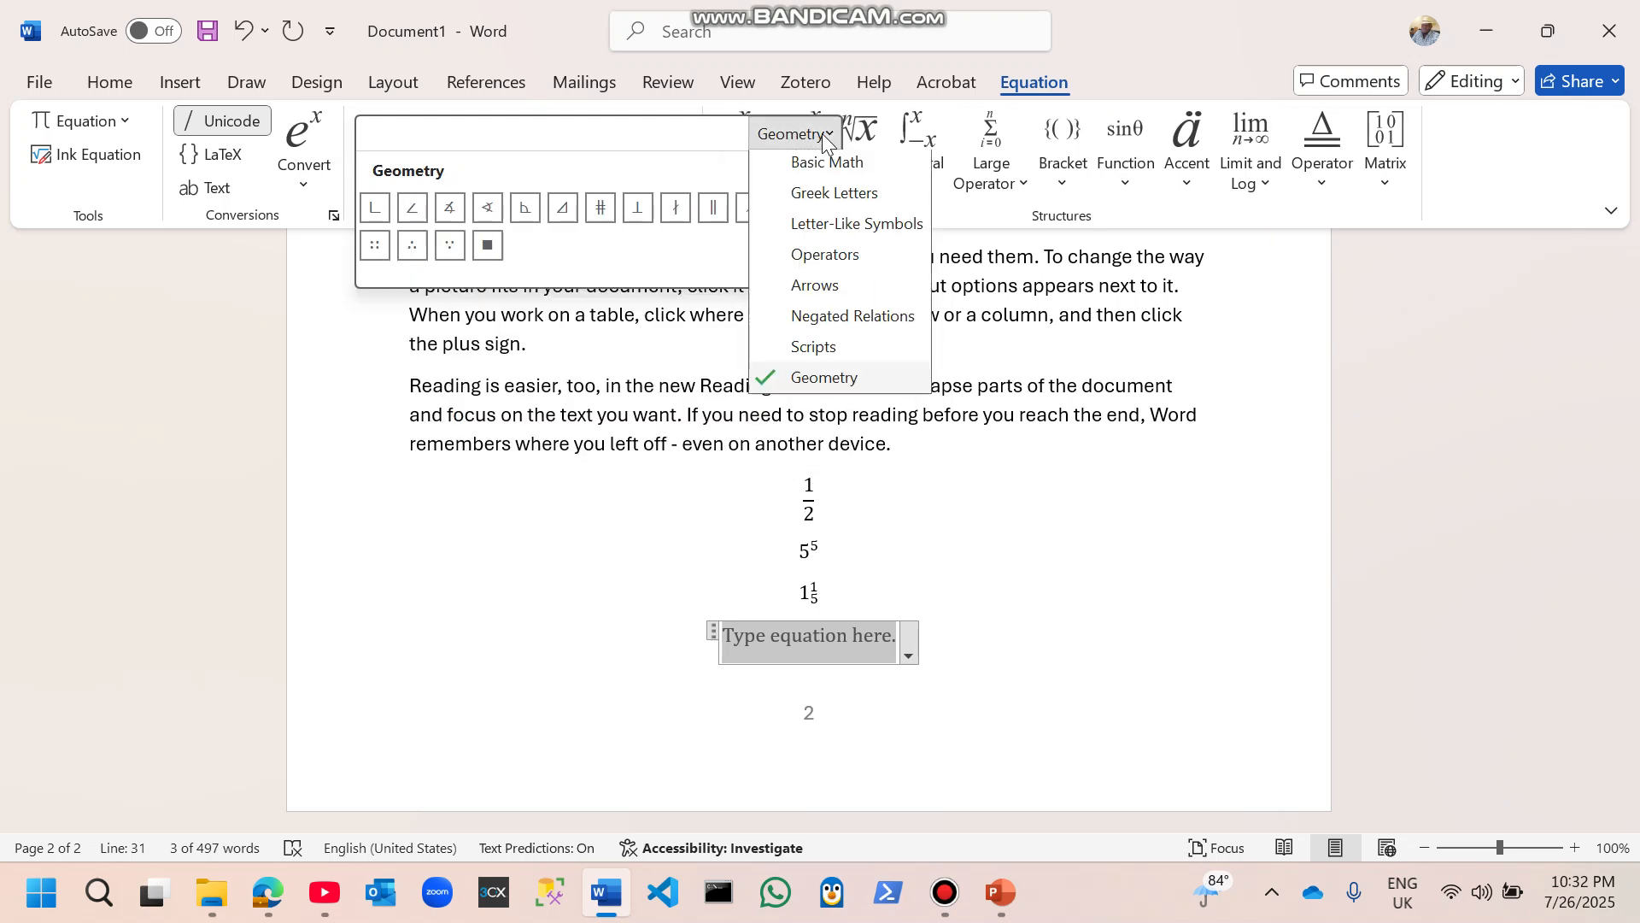
pyautogui.click(855, 255)
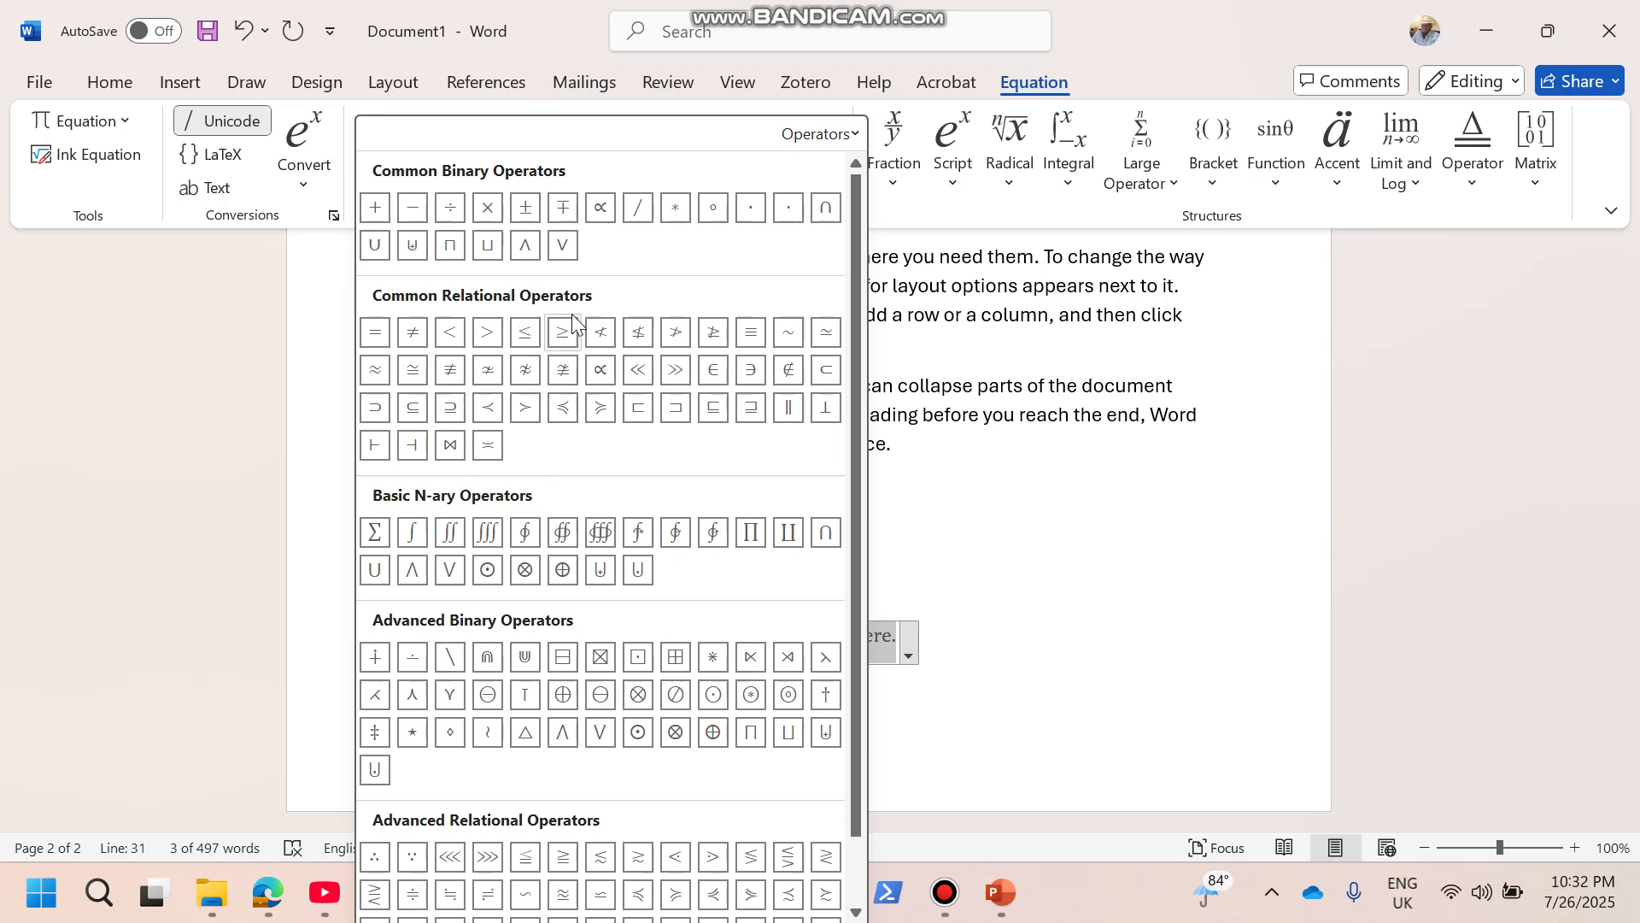
pyautogui.click(836, 139)
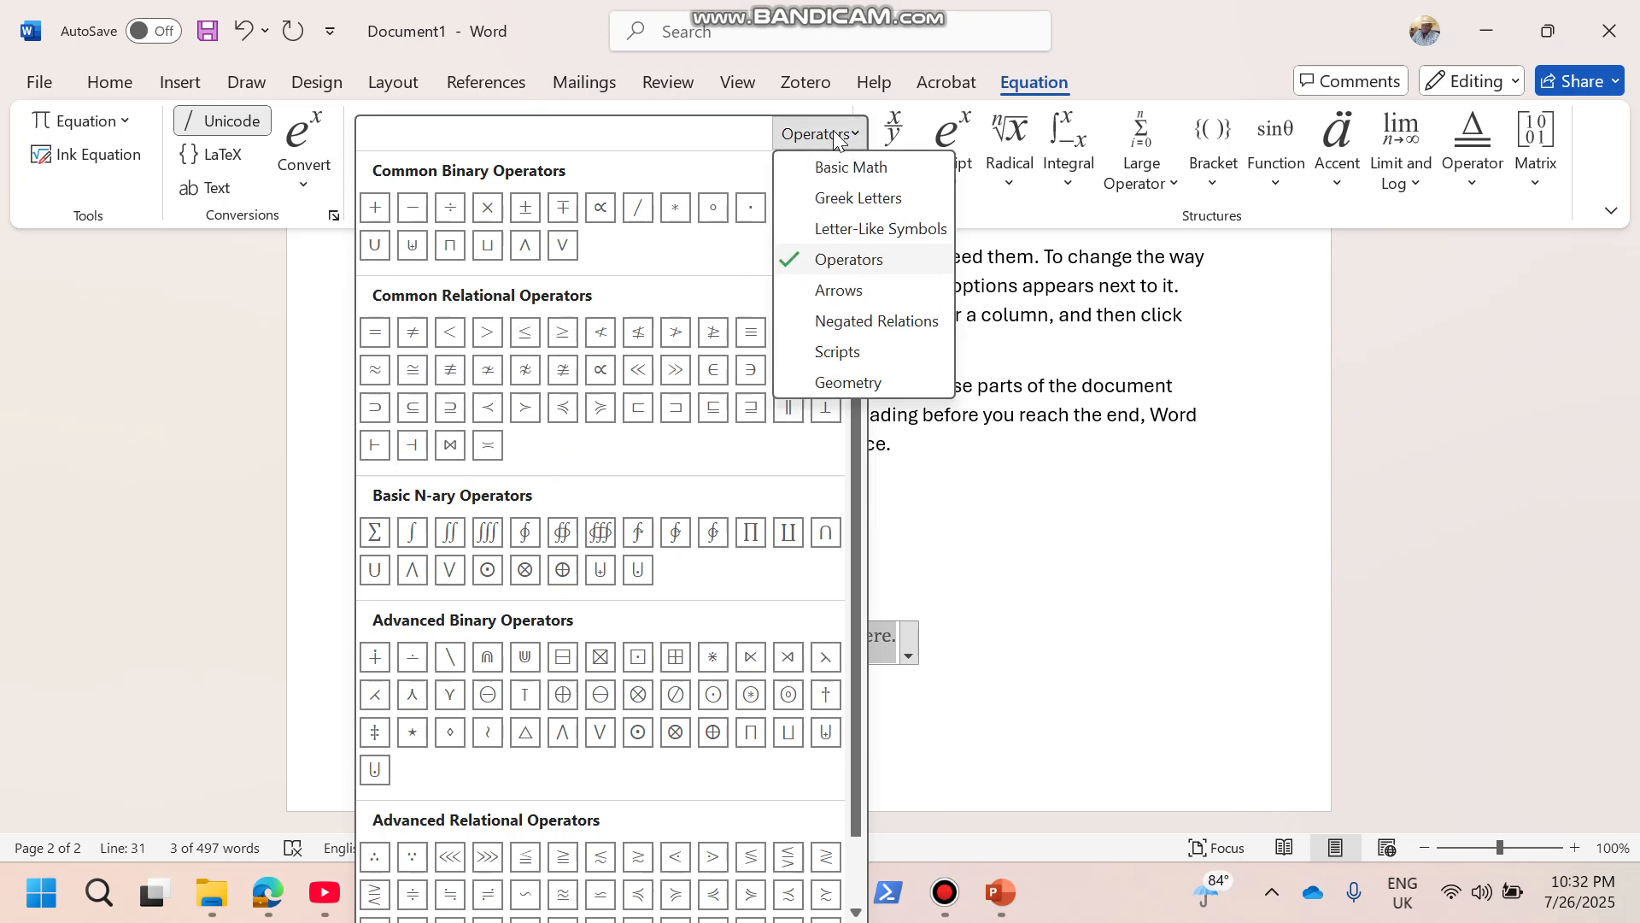
pyautogui.click(1007, 246)
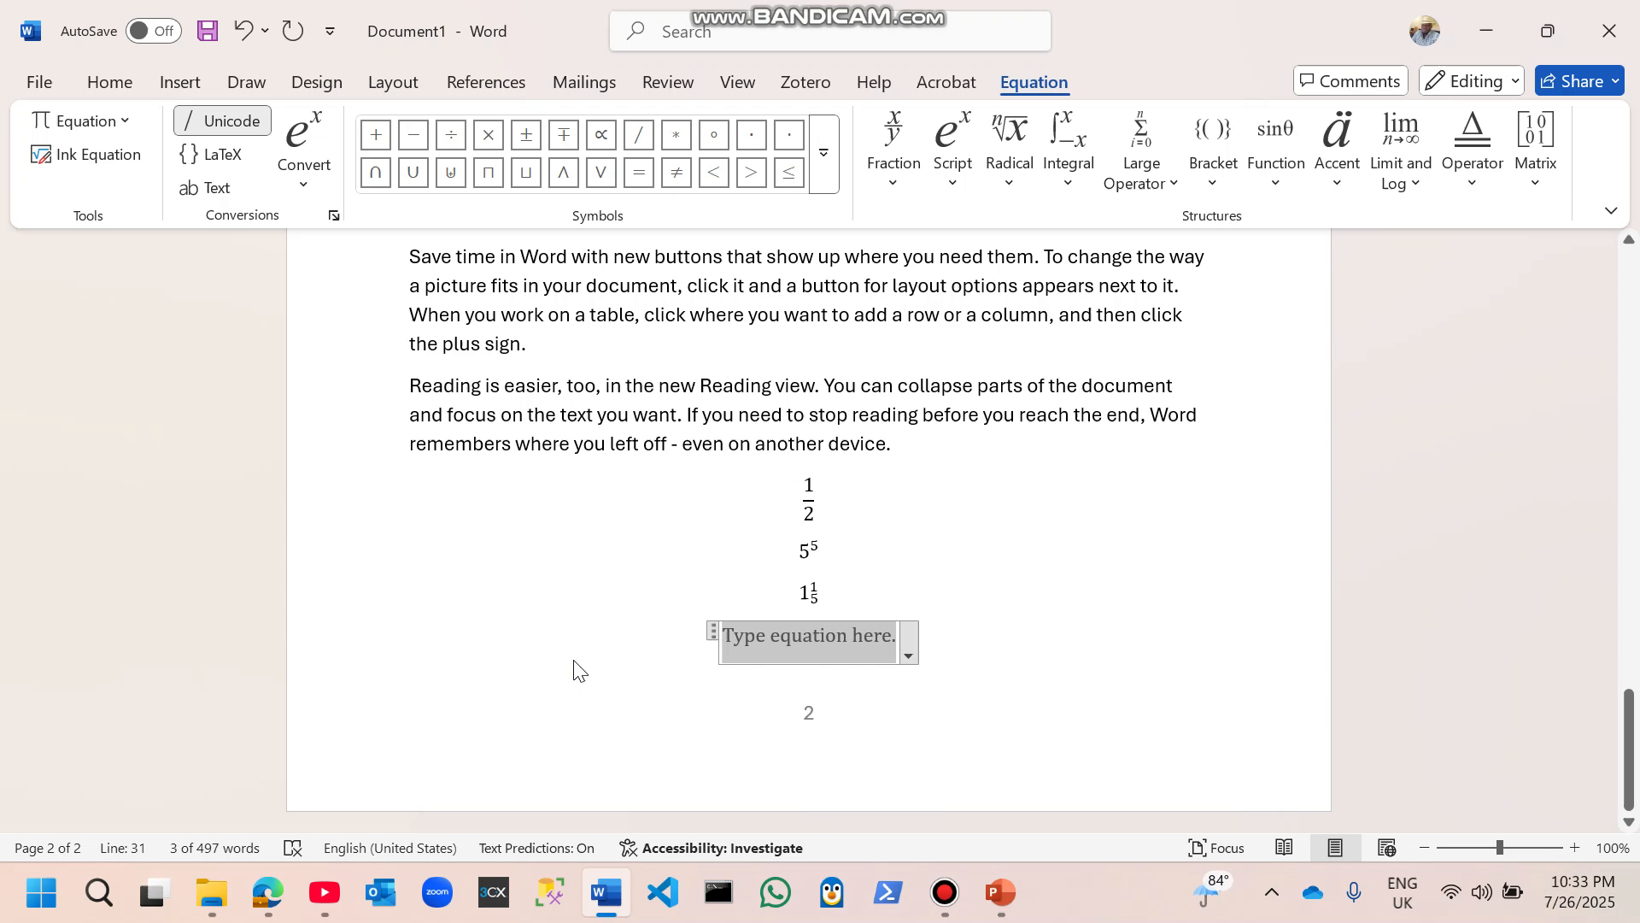
# Step: Examine the general symbols available for insertion into the document, and close their list without inserting any
pyautogui.click(178, 83)
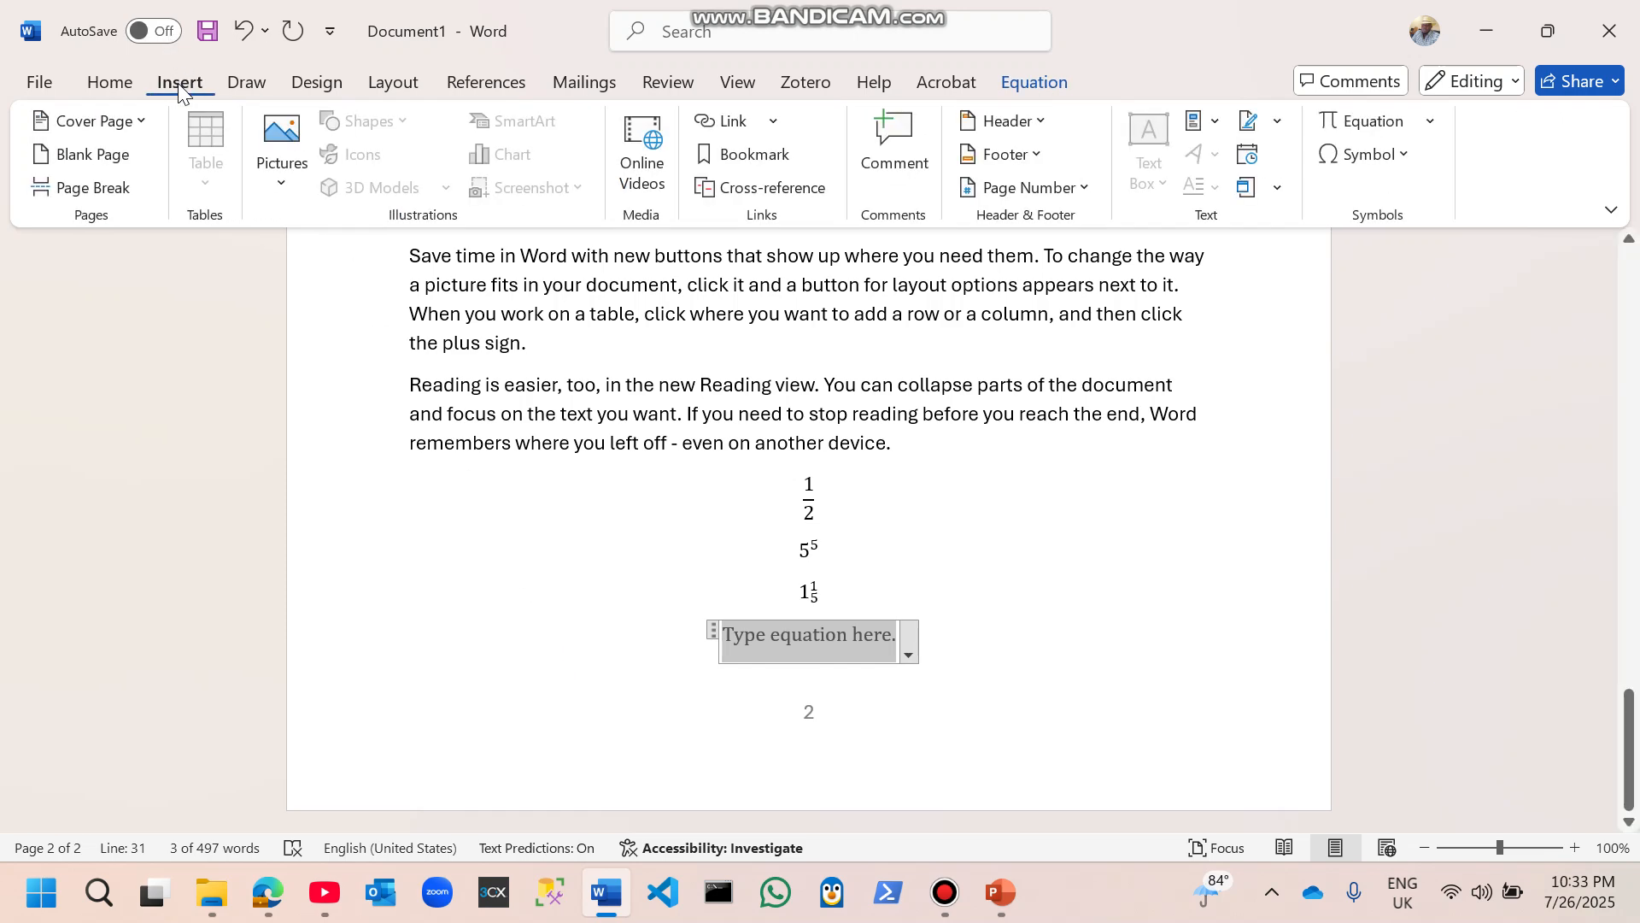
pyautogui.click(1388, 157)
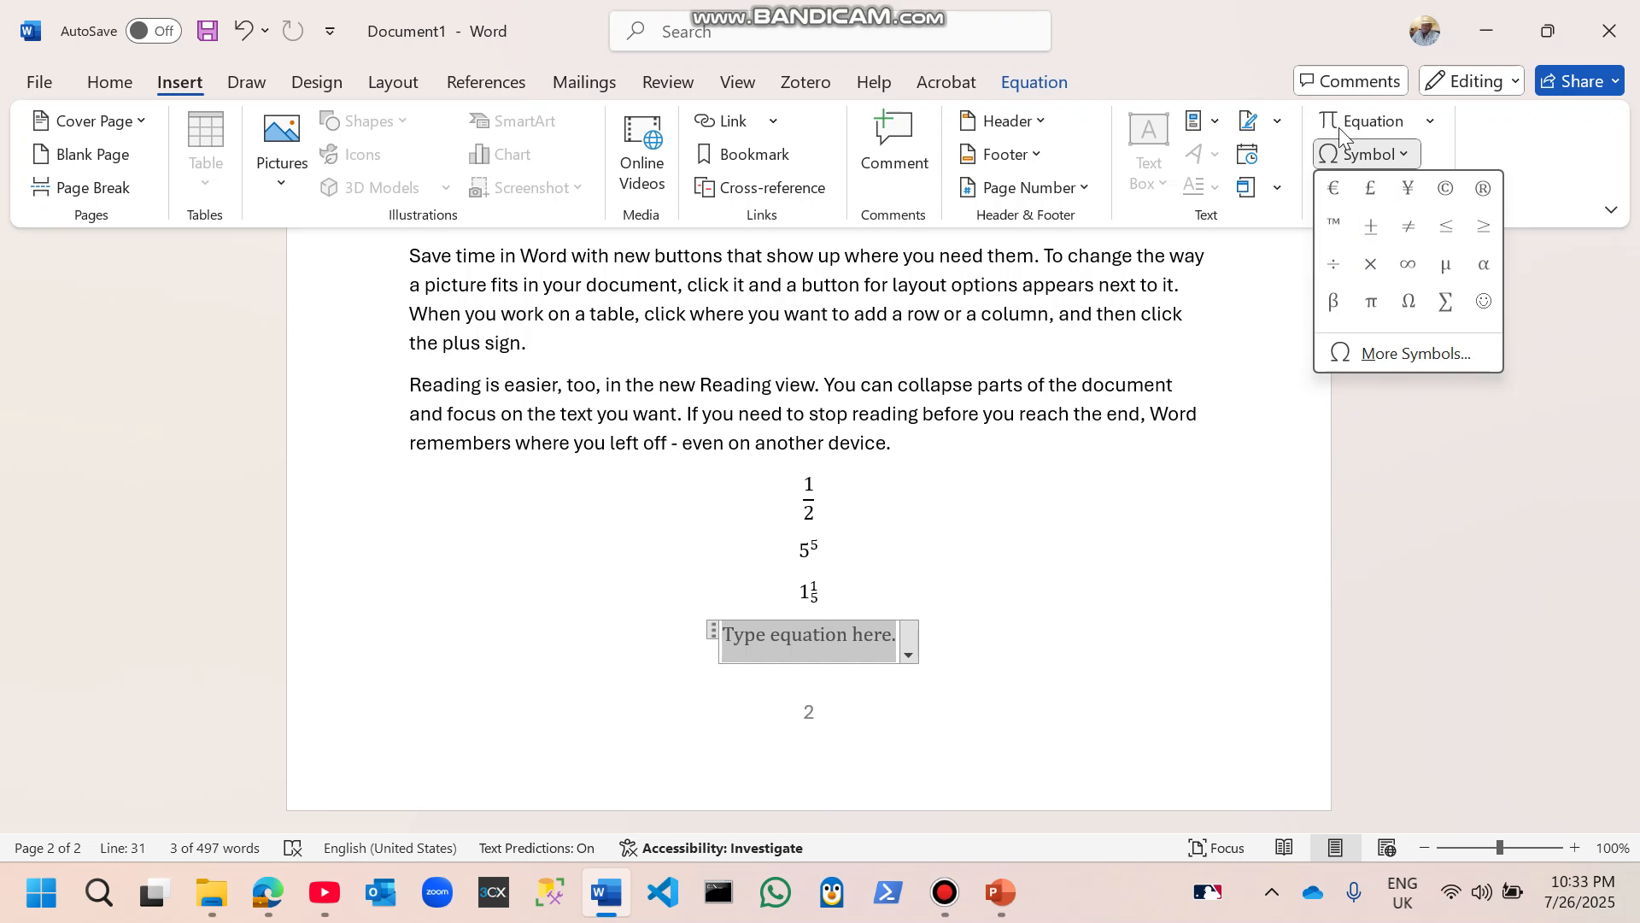
pyautogui.click(1176, 527)
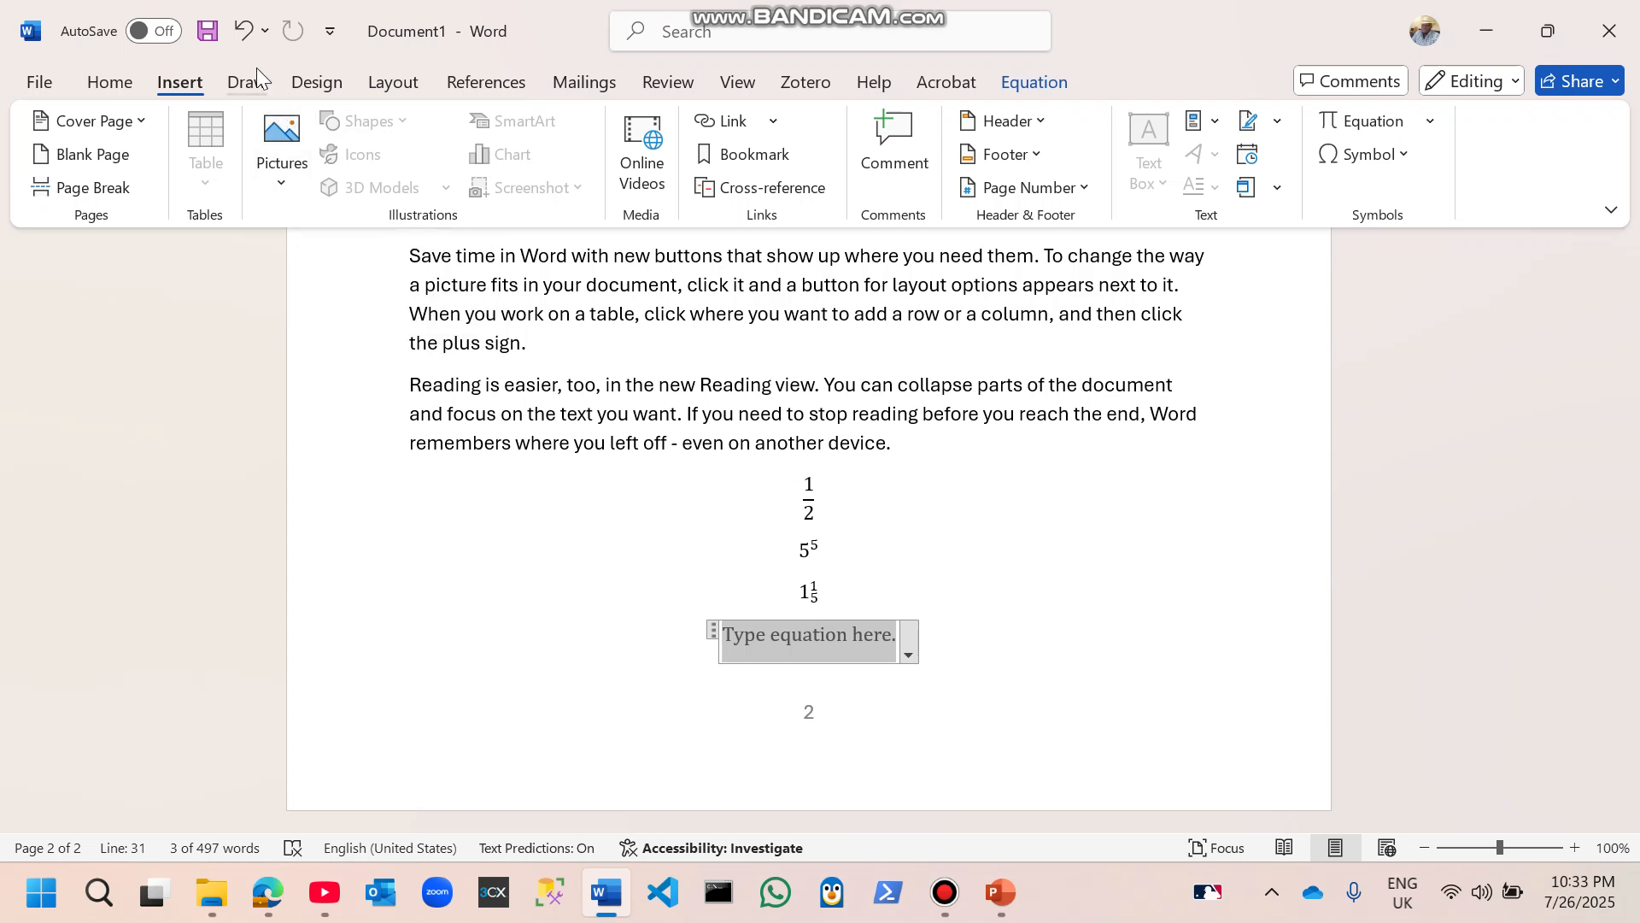
pyautogui.click(323, 82)
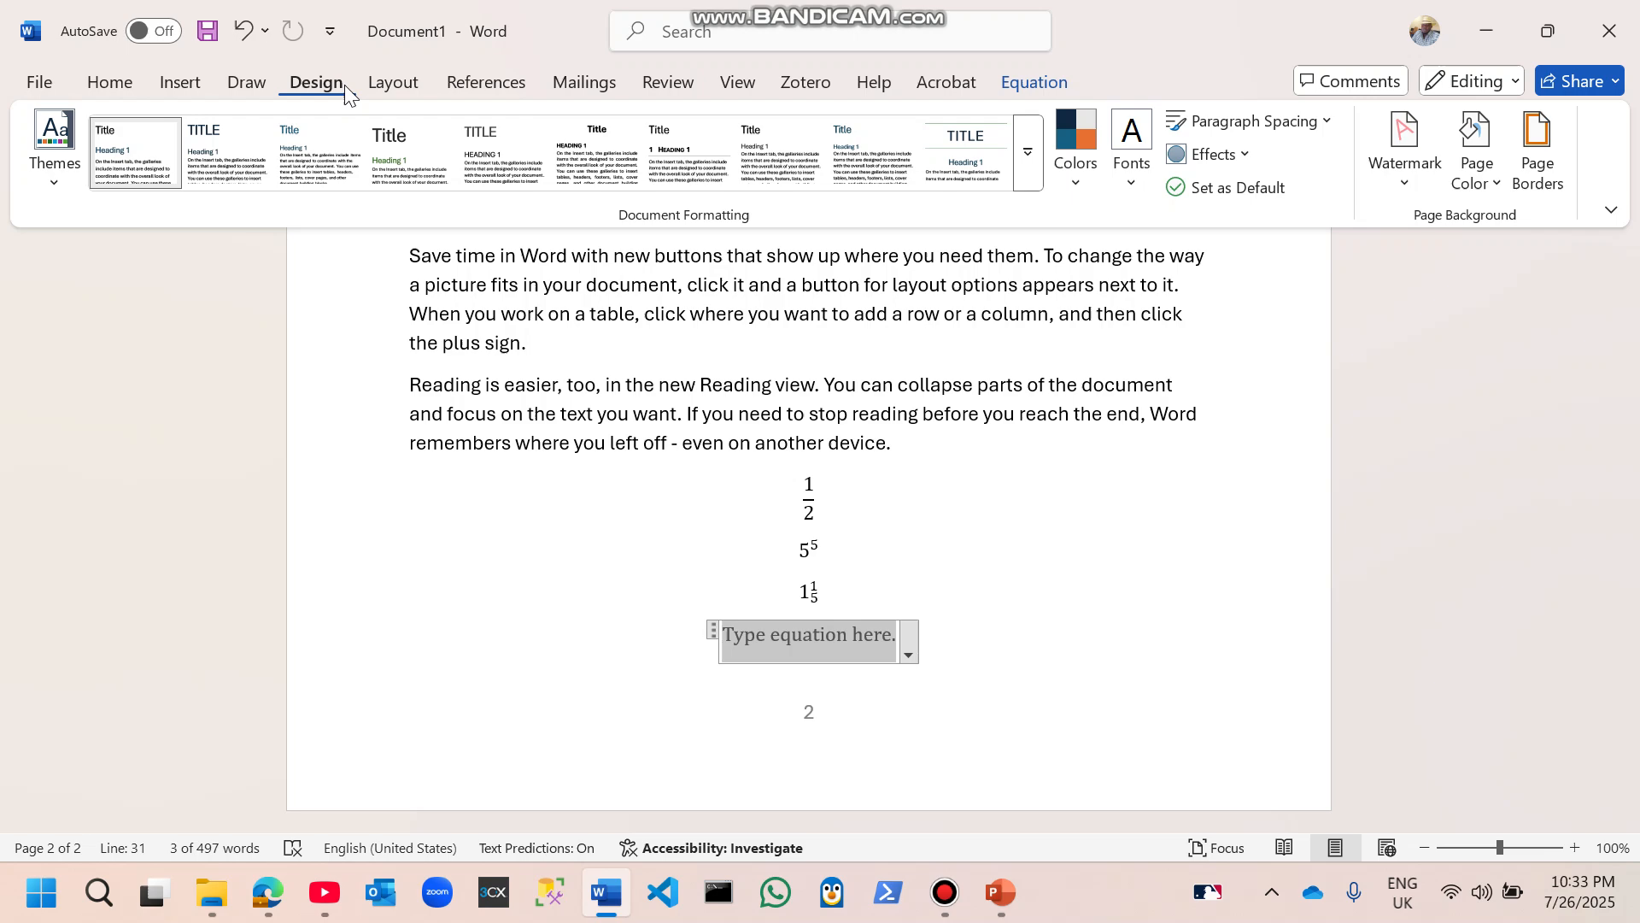
pyautogui.click(394, 86)
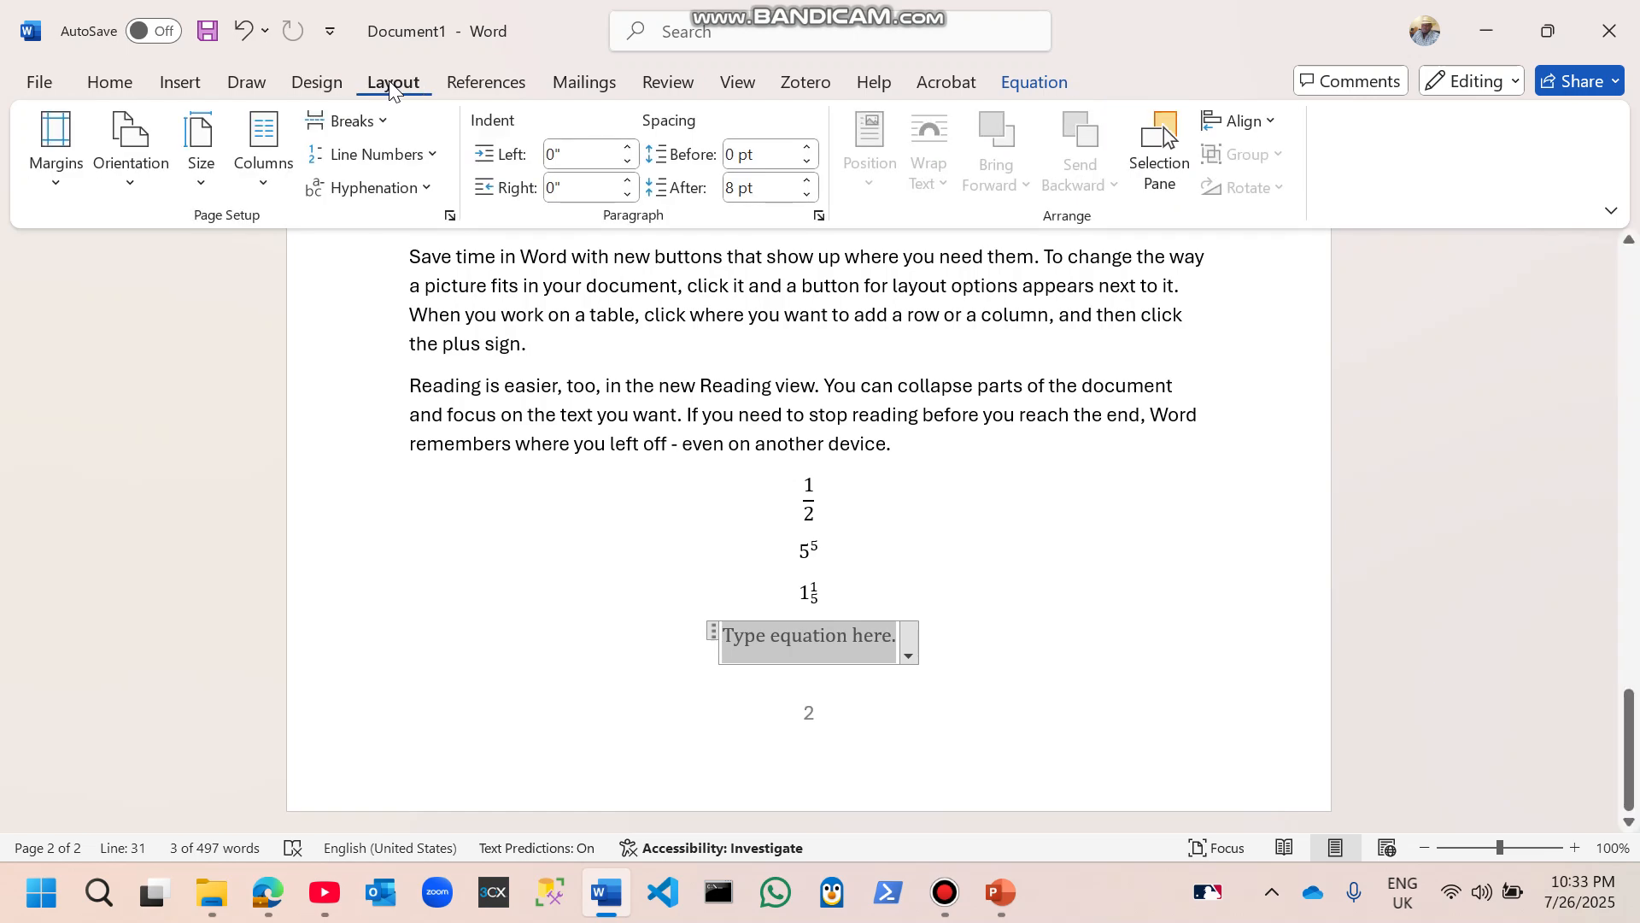
pyautogui.click(664, 83)
pyautogui.click(736, 85)
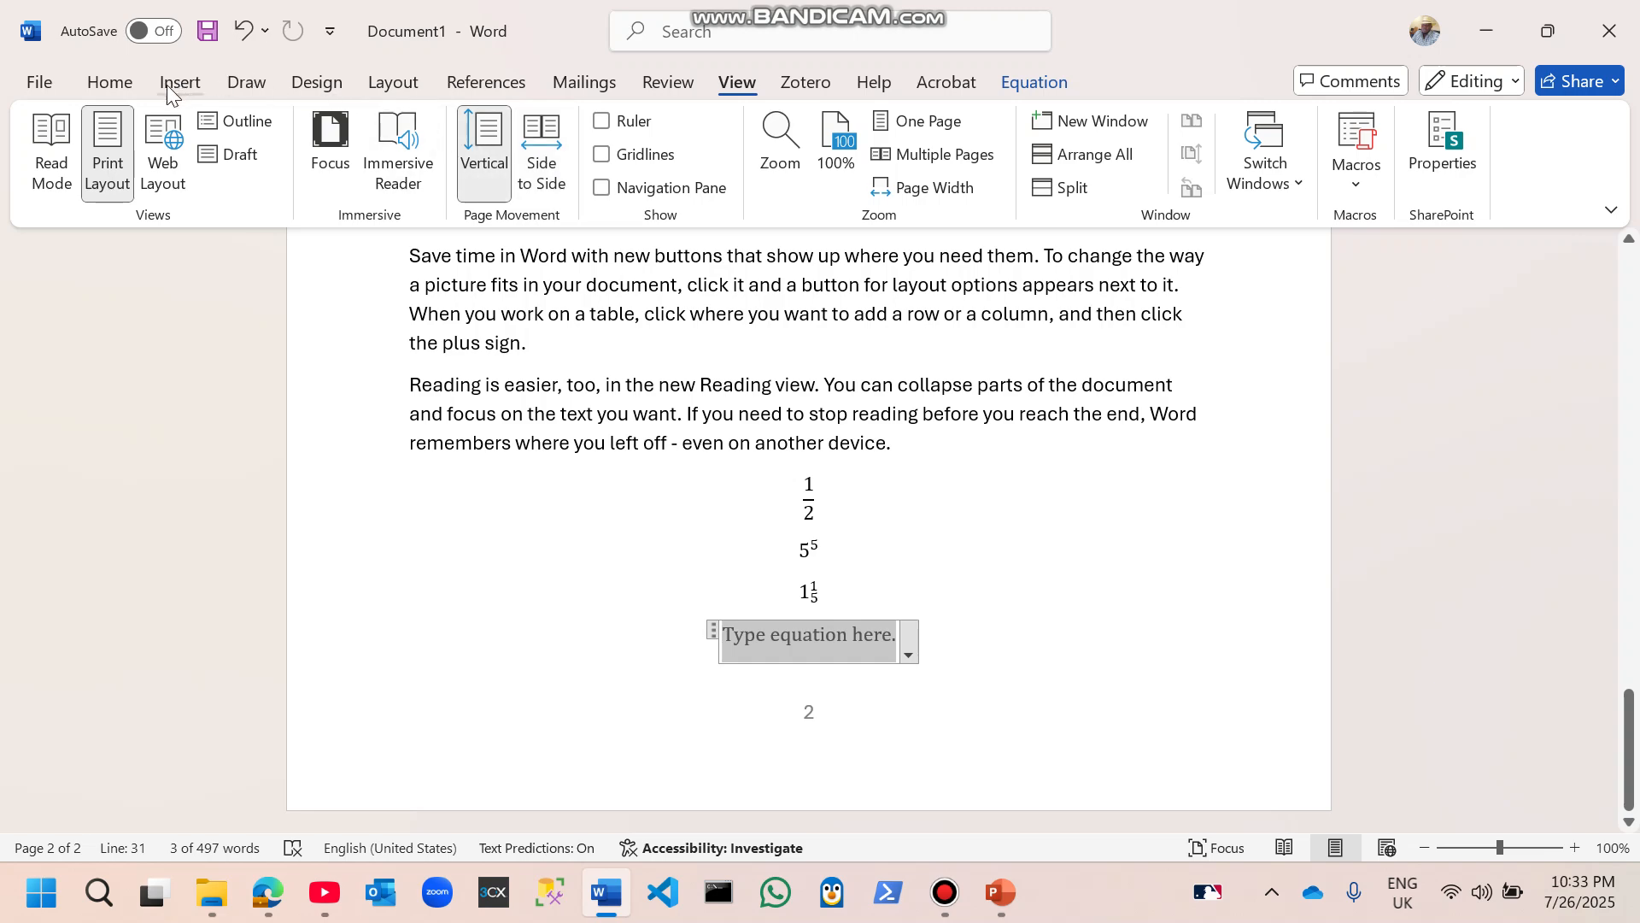
pyautogui.click(126, 83)
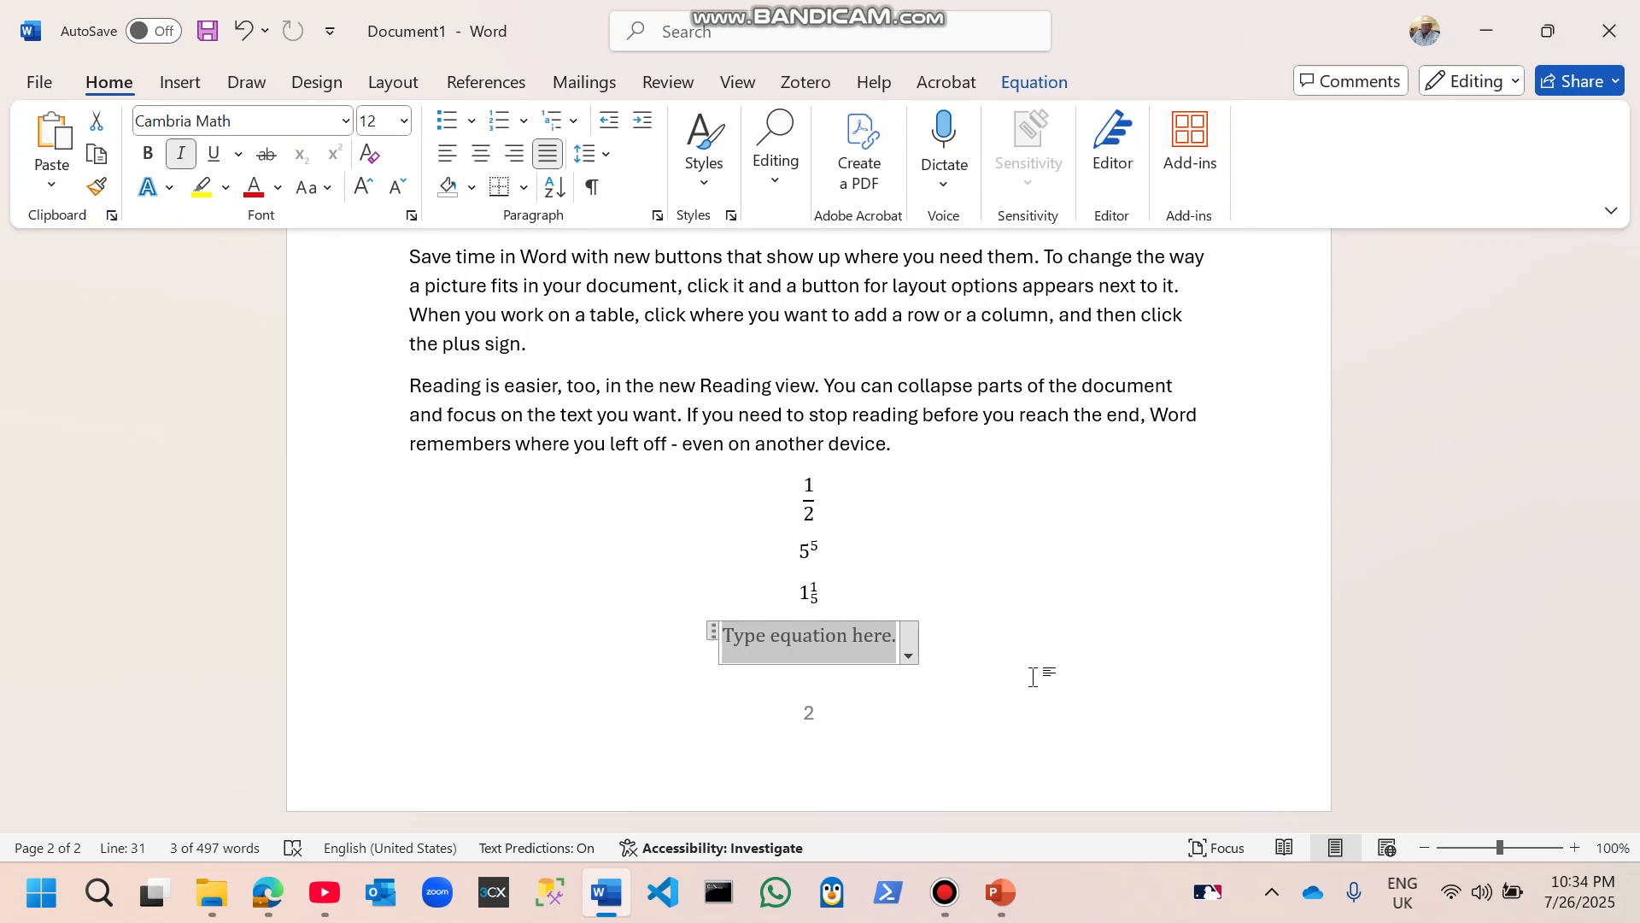
pyautogui.click(945, 912)
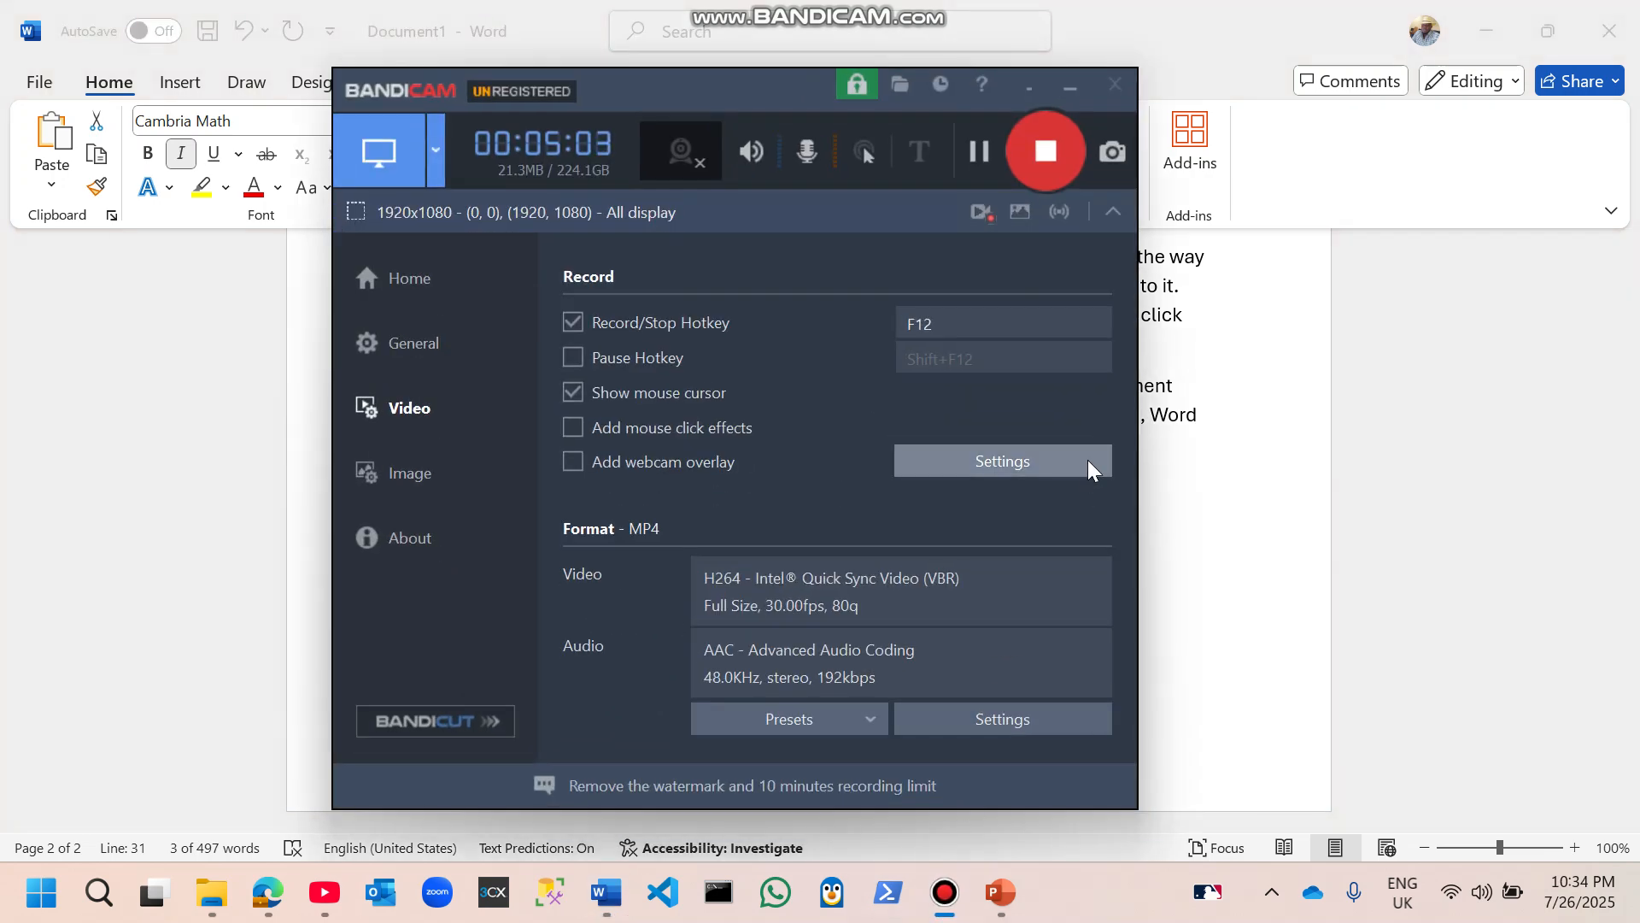
pyautogui.click(1068, 87)
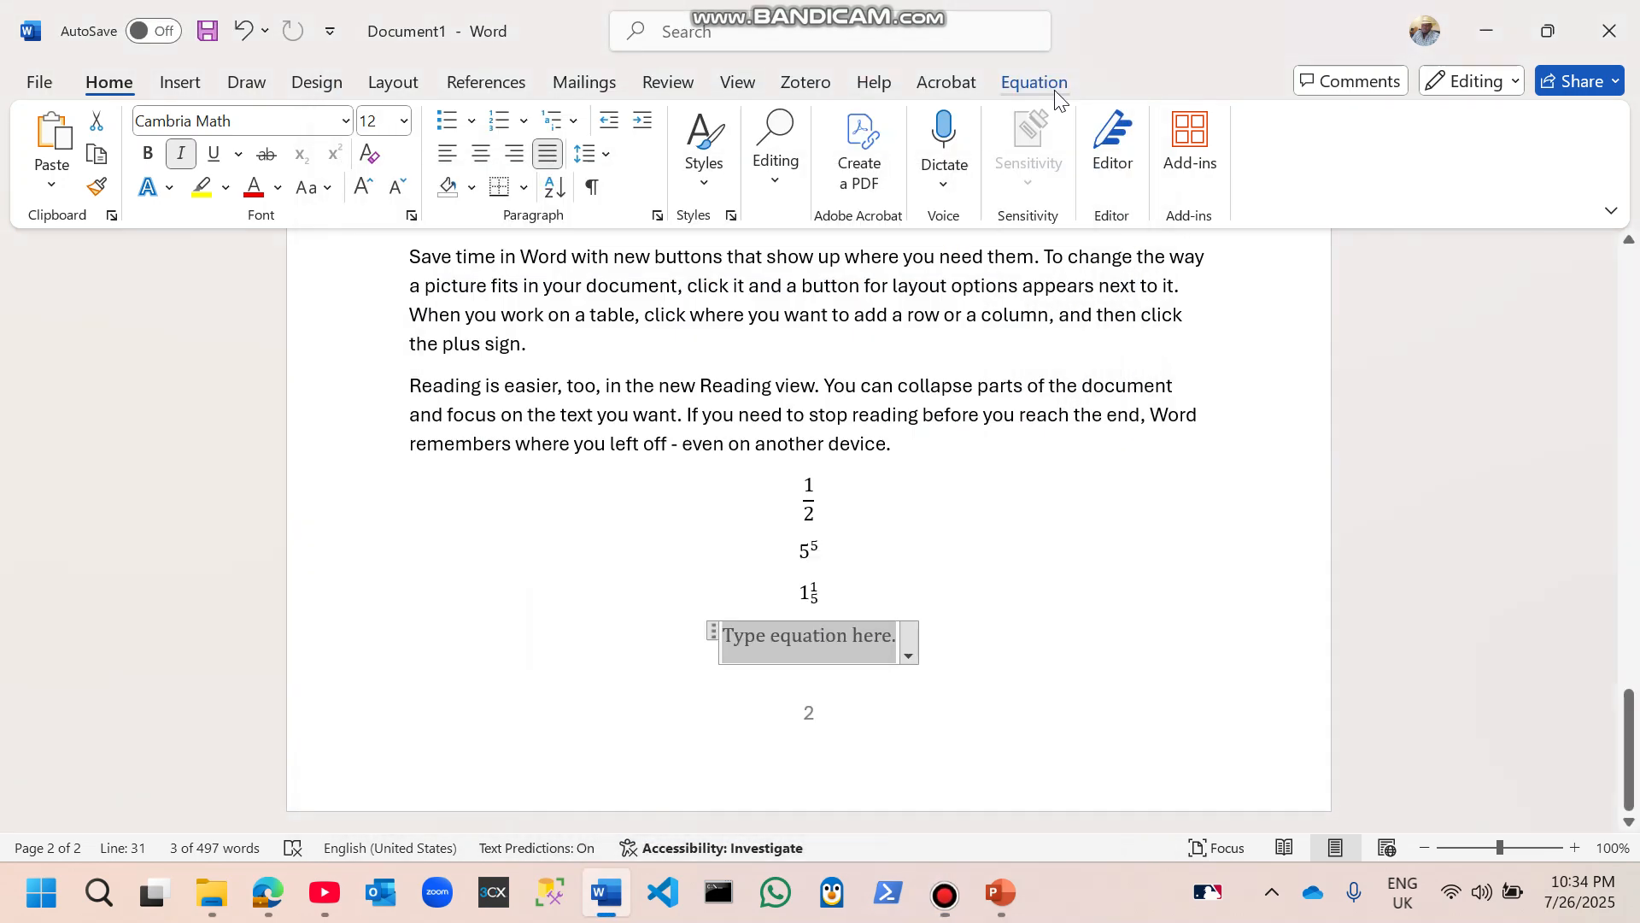
pyautogui.click(990, 671)
pyautogui.click(940, 910)
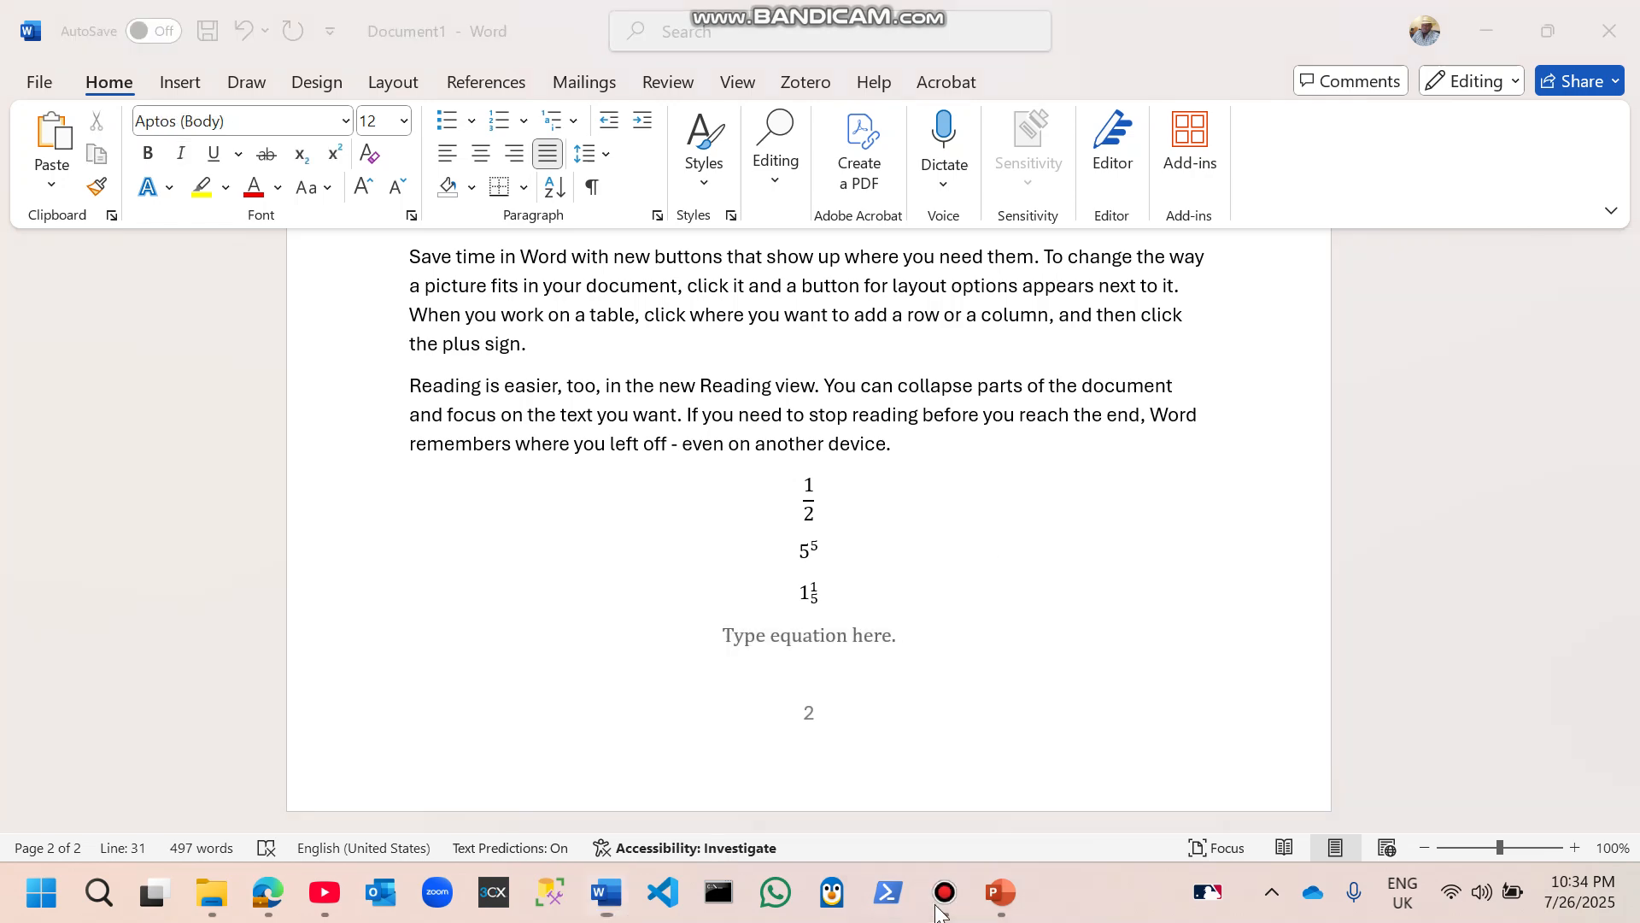
pyautogui.click(940, 911)
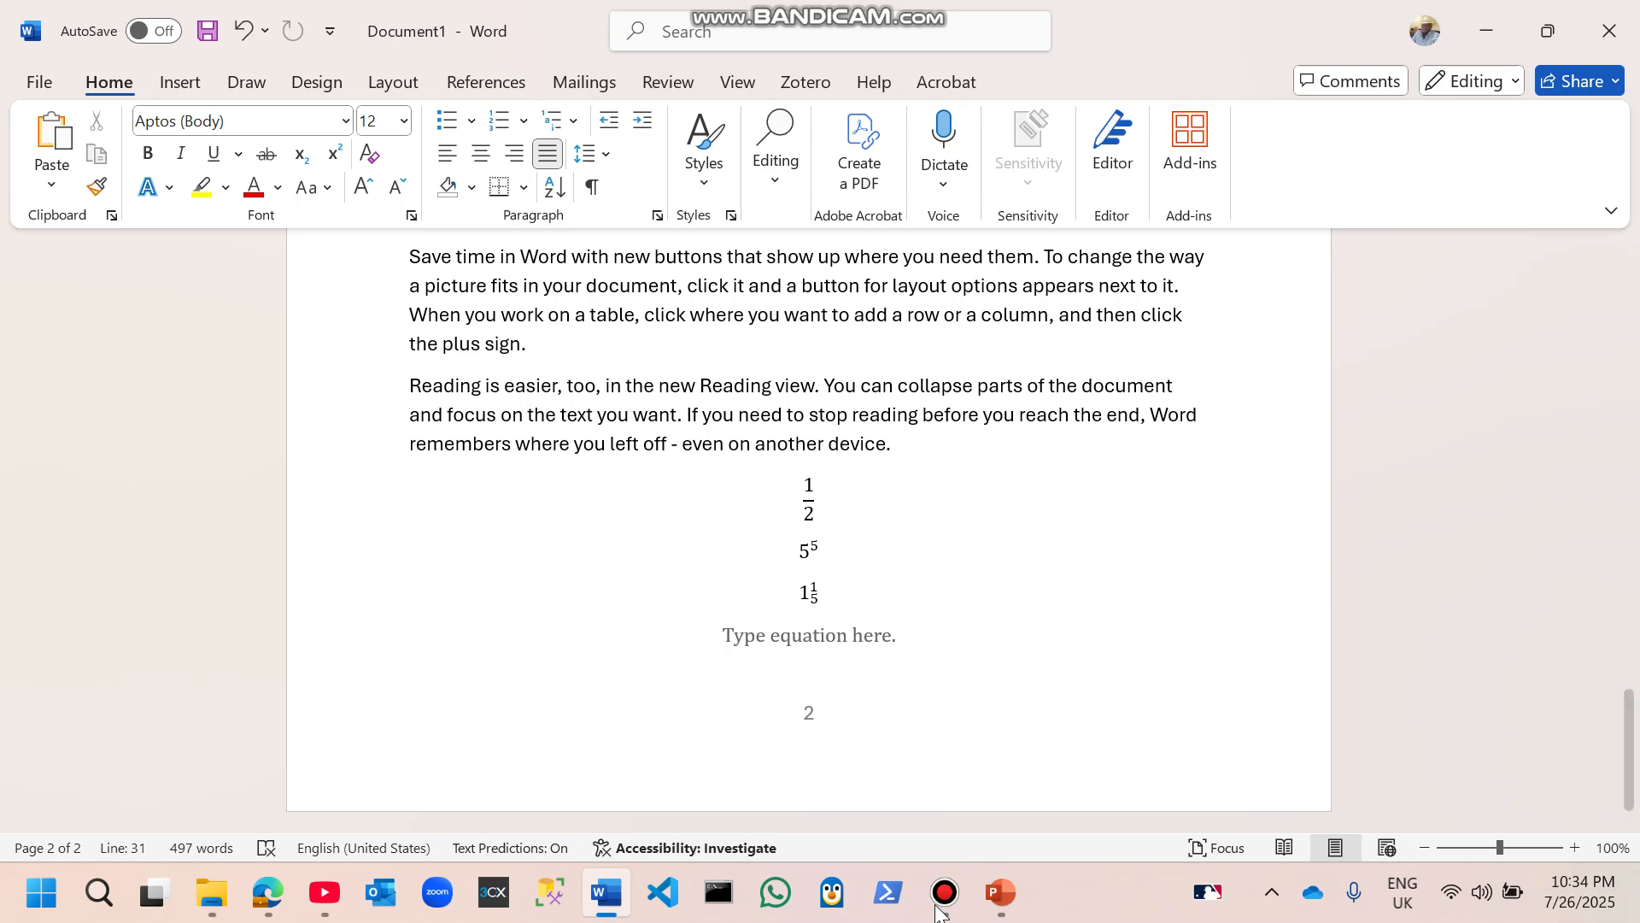
pyautogui.click(939, 911)
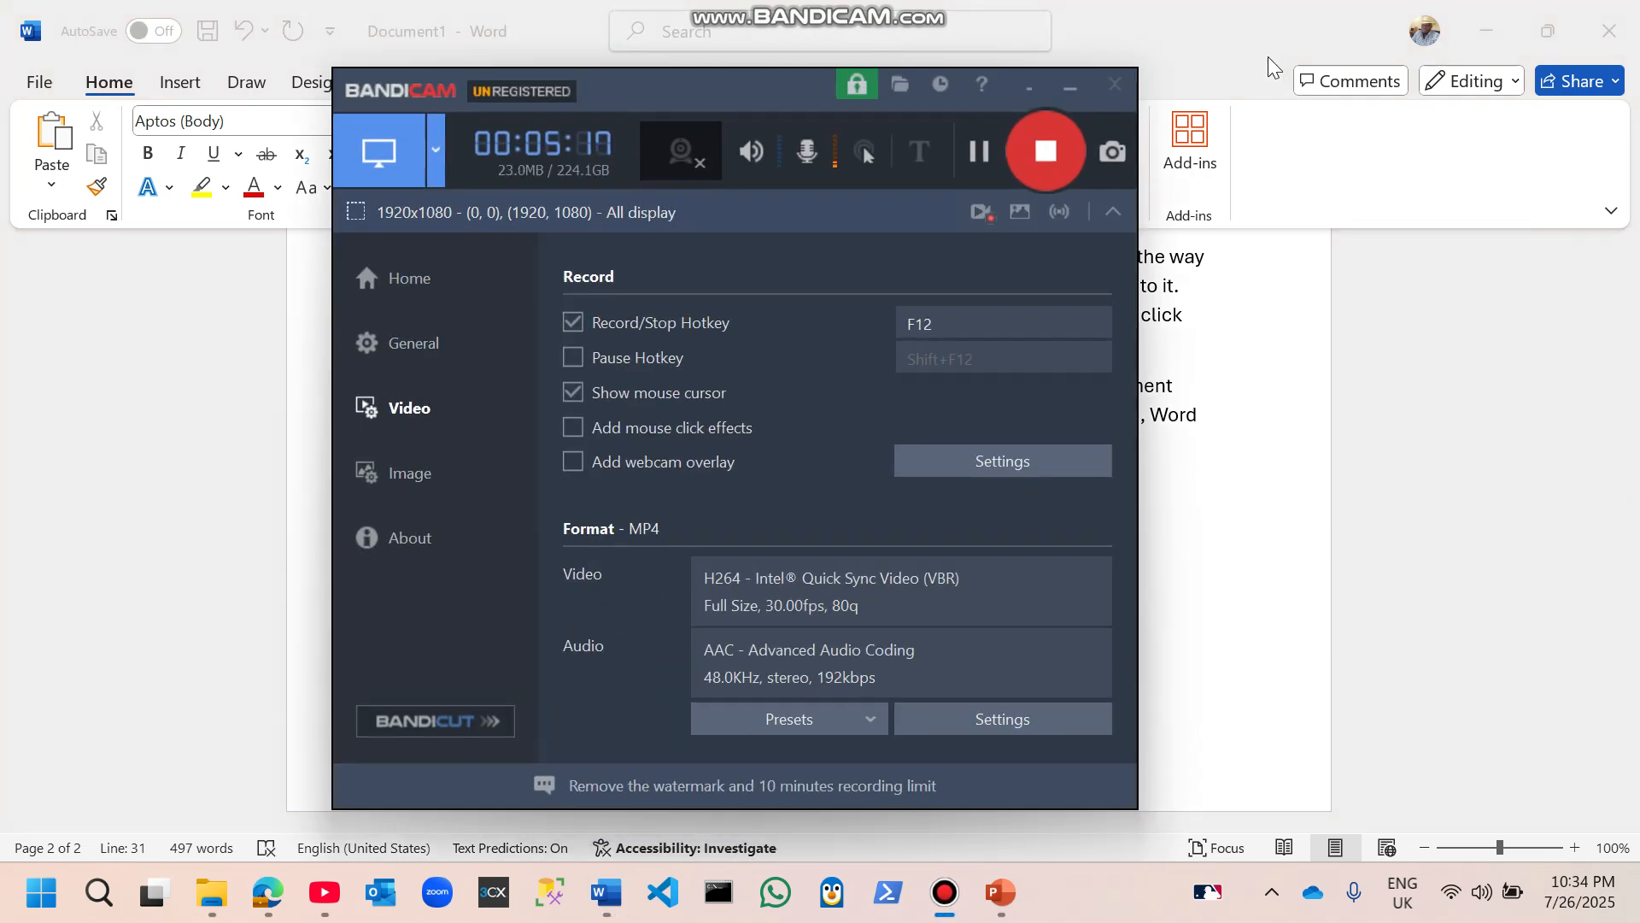